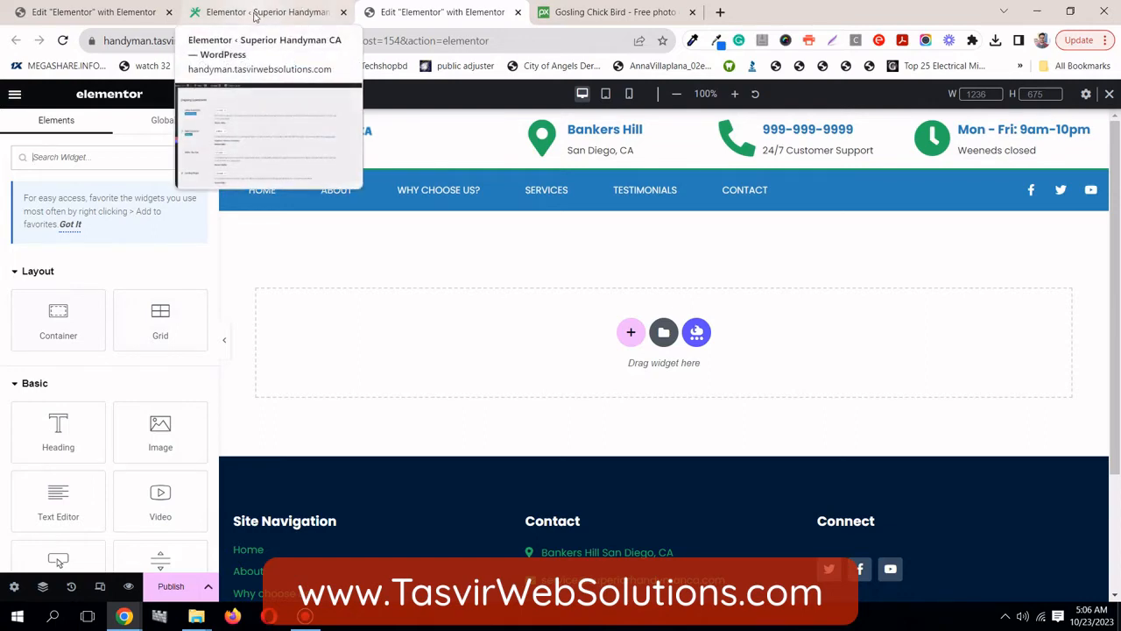
Review the Grid Container entry among the ongoing experiments in Elementor's Features settings.
{"action": "left_click", "coordinate": [254, 15]}
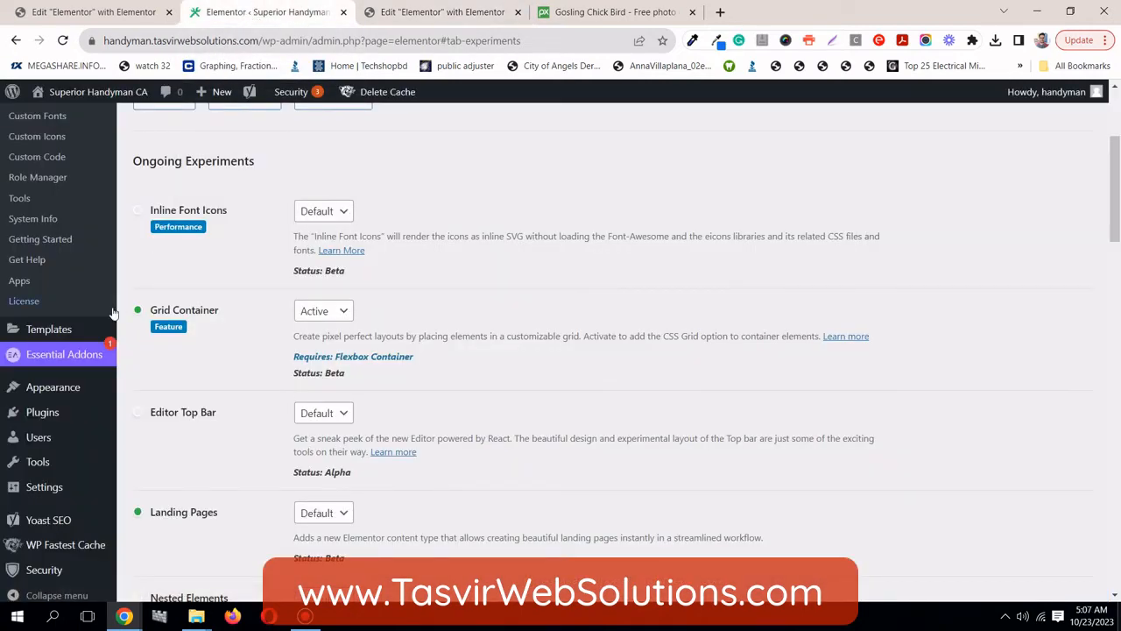
{"action": "scroll", "coordinate": [87, 341], "scroll_direction": "up", "scroll_amount": 3}
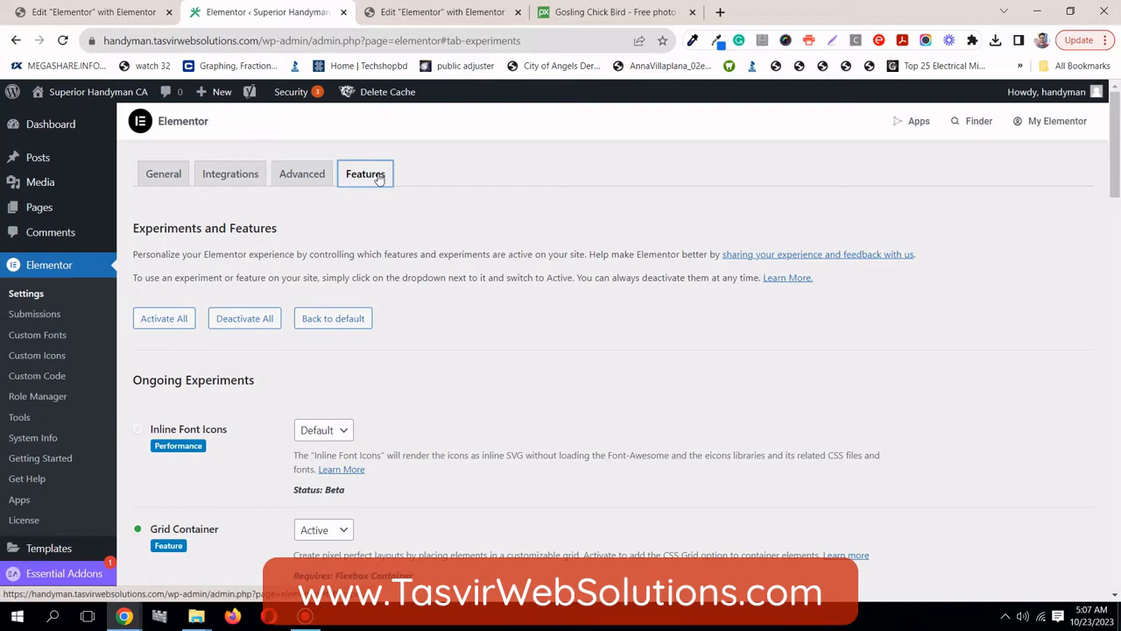
{"action": "scroll", "coordinate": [377, 177], "scroll_direction": "down", "scroll_amount": 2}
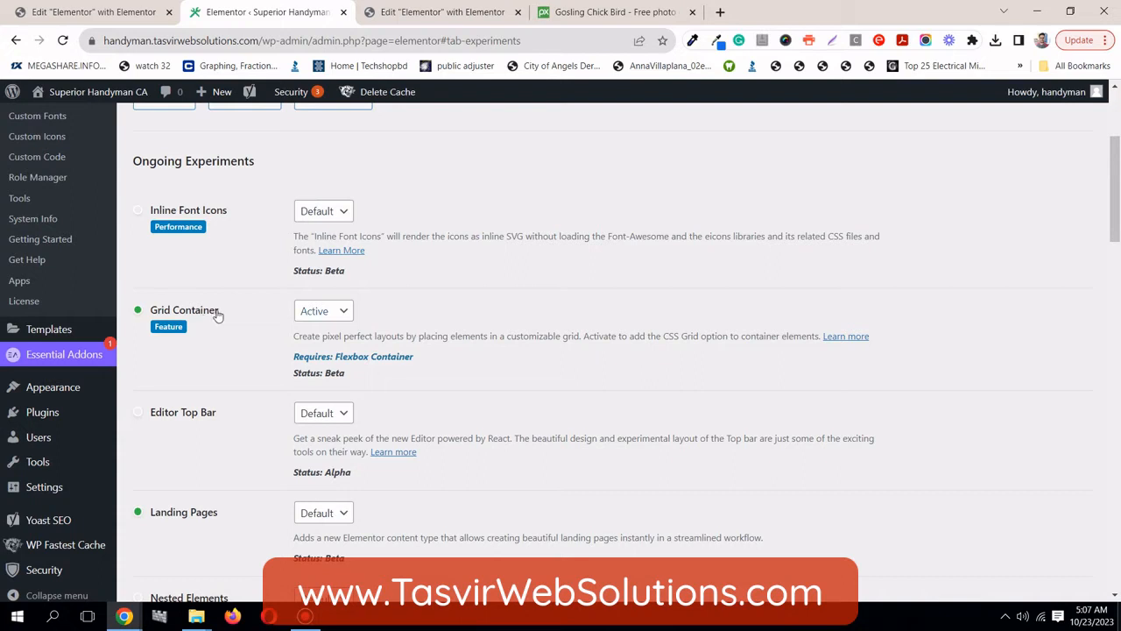
Add a Grid container to the empty page in the Elementor editor and place an Image widget in its first cell.
{"action": "left_click", "coordinate": [440, 13]}
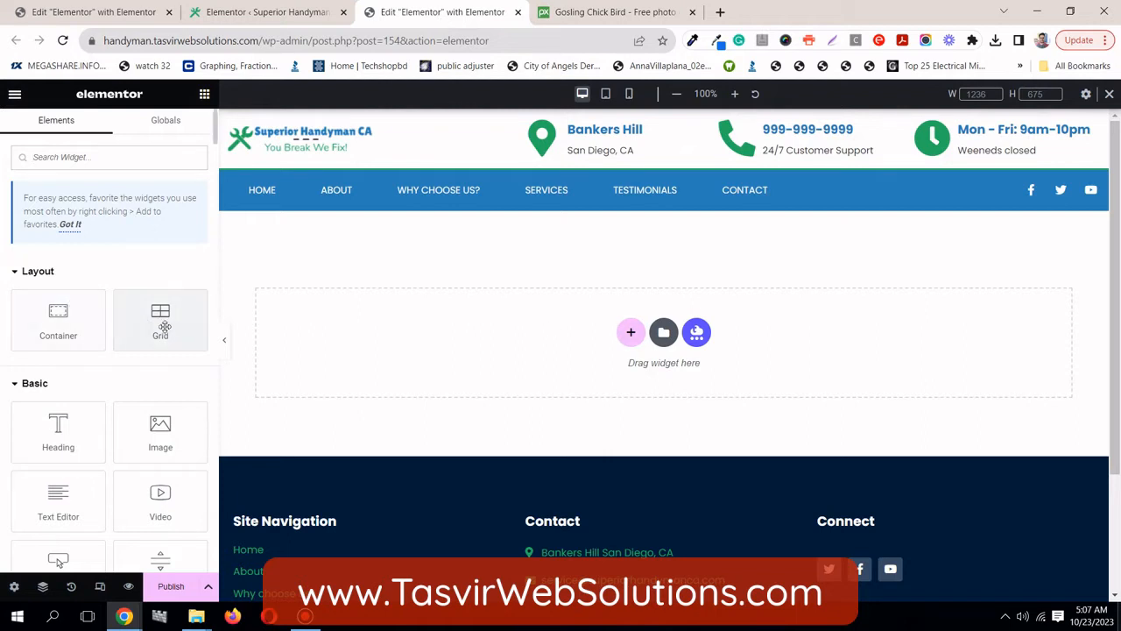
{"action": "left_click_drag", "start_coordinate": [158, 321], "coordinate": [443, 325]}
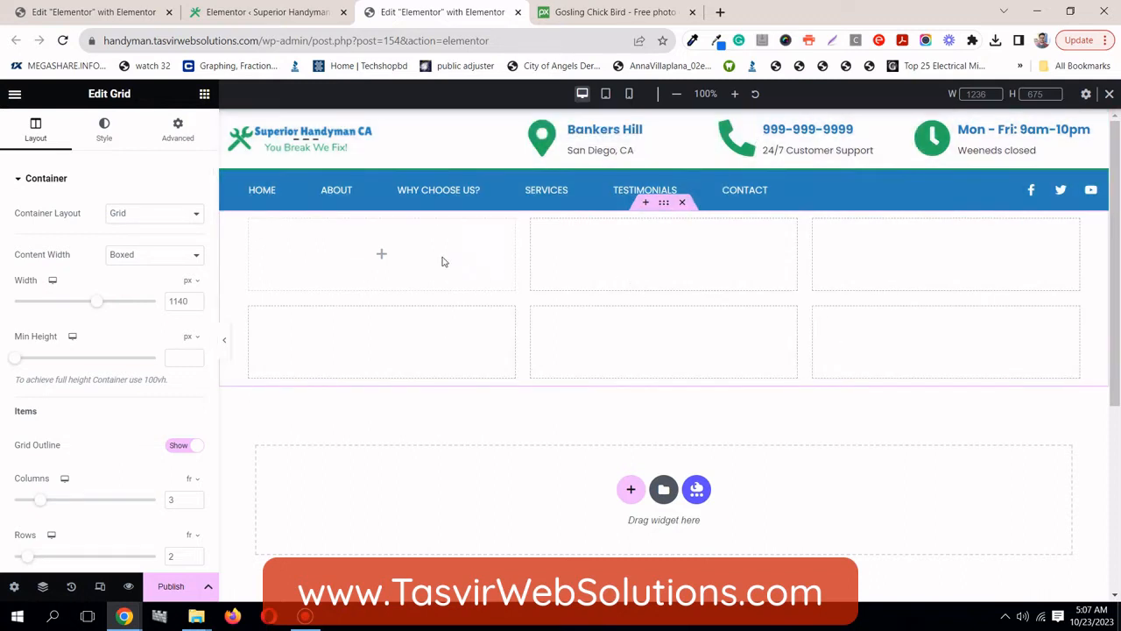
{"action": "left_click", "coordinate": [204, 94]}
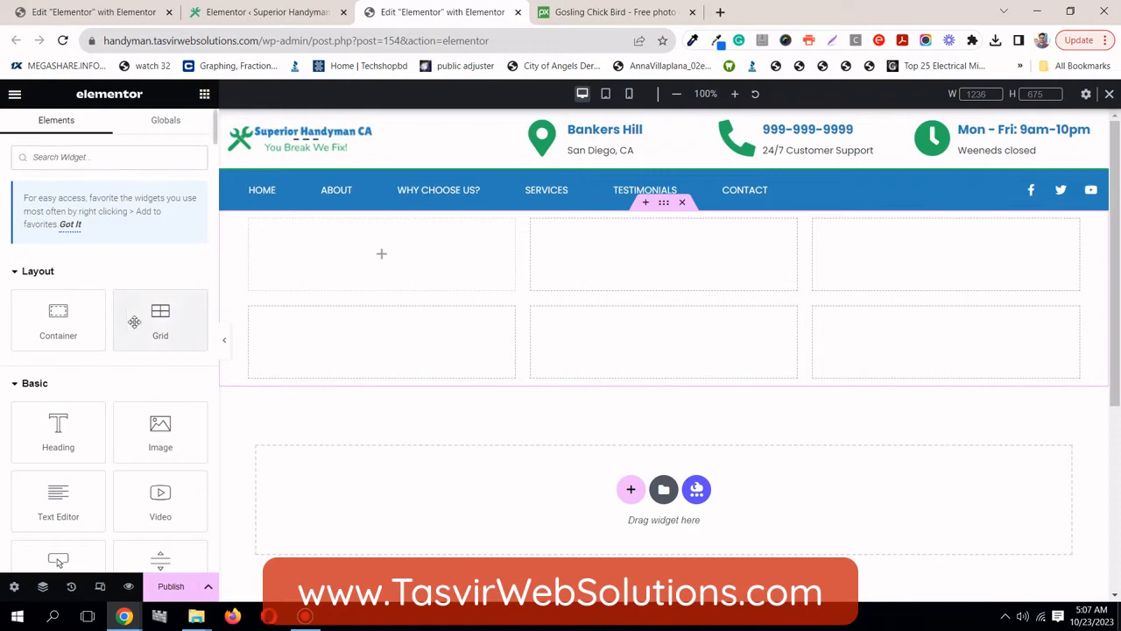
{"action": "left_click_drag", "start_coordinate": [158, 429], "coordinate": [302, 294]}
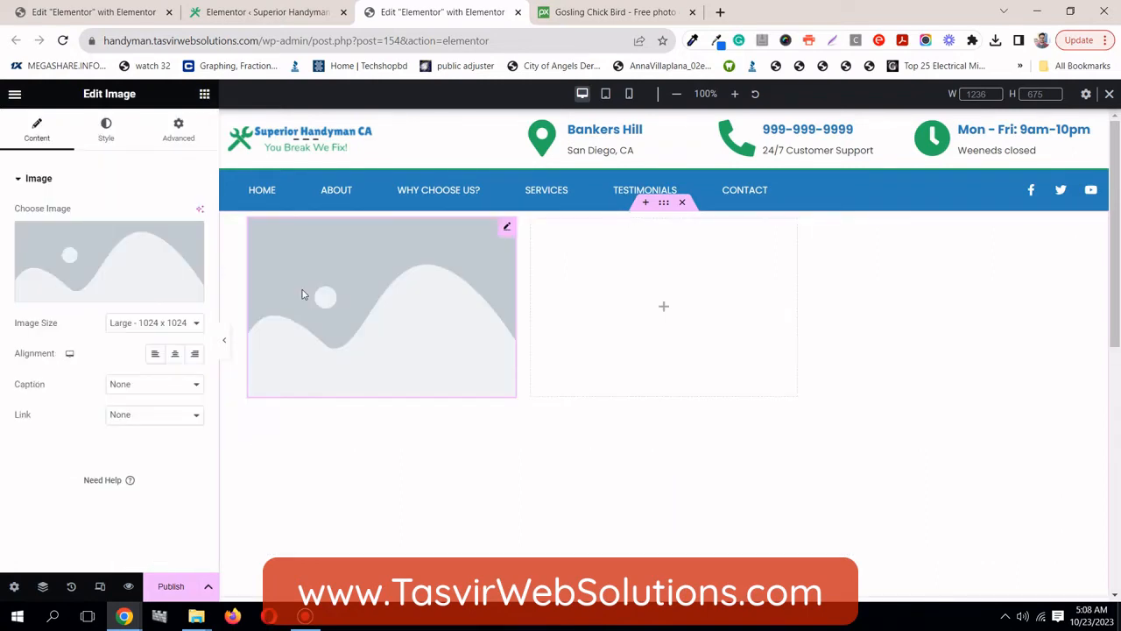
Set the image to the gosling photo from the media library and duplicate it twice to fill the grid's first row.
{"action": "left_click", "coordinate": [408, 253]}
{"action": "left_click", "coordinate": [1064, 559]}
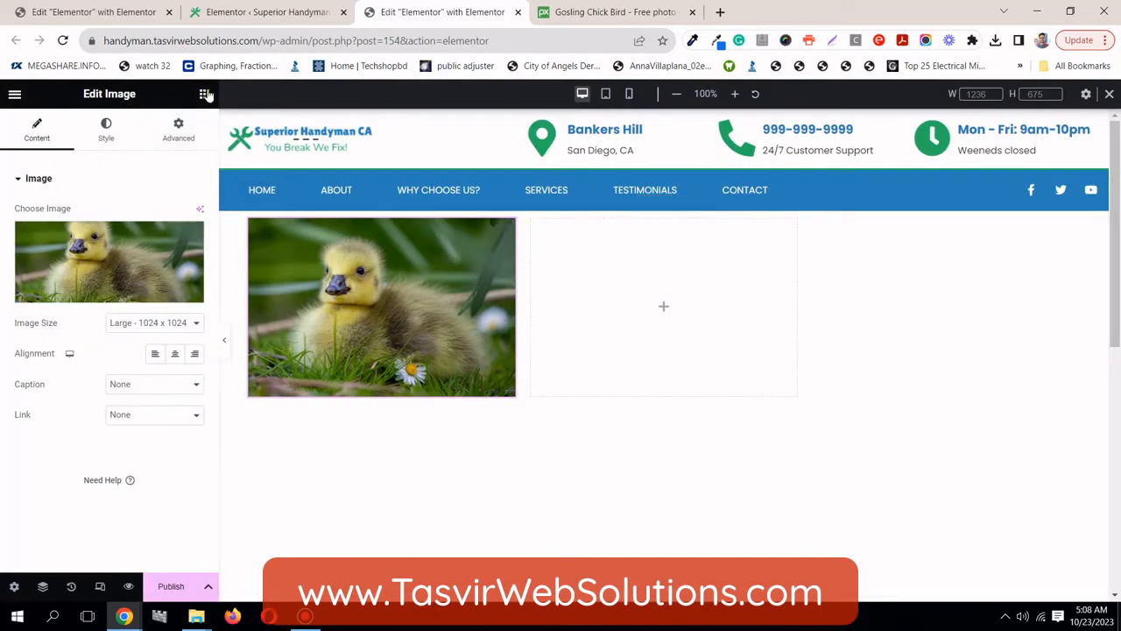
{"action": "right_click", "coordinate": [508, 227]}
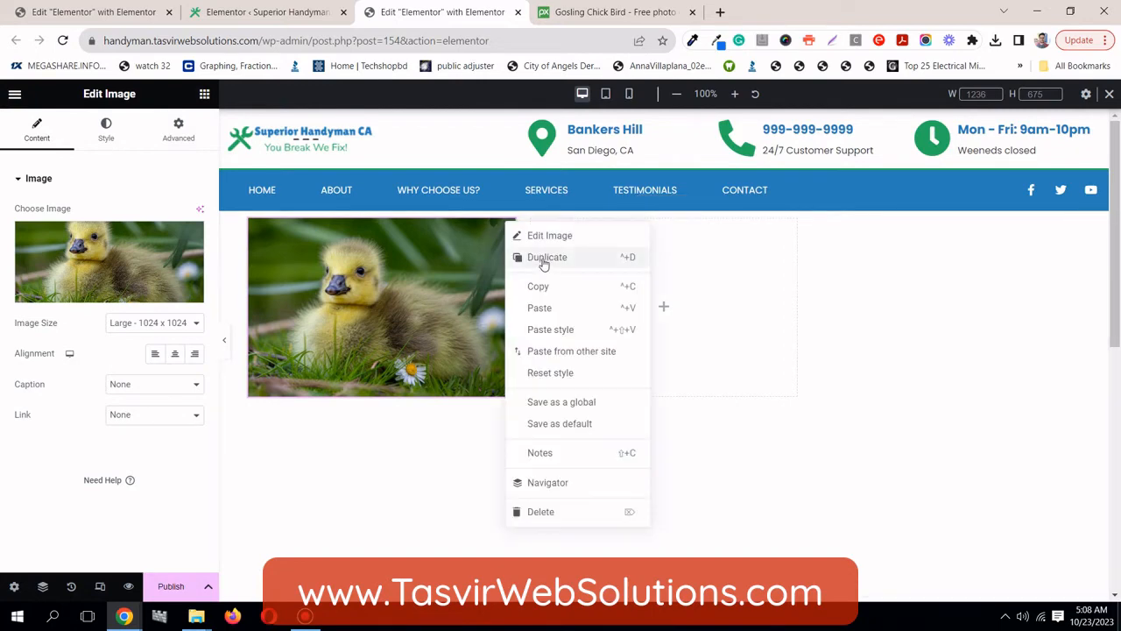
{"action": "left_click", "coordinate": [543, 260]}
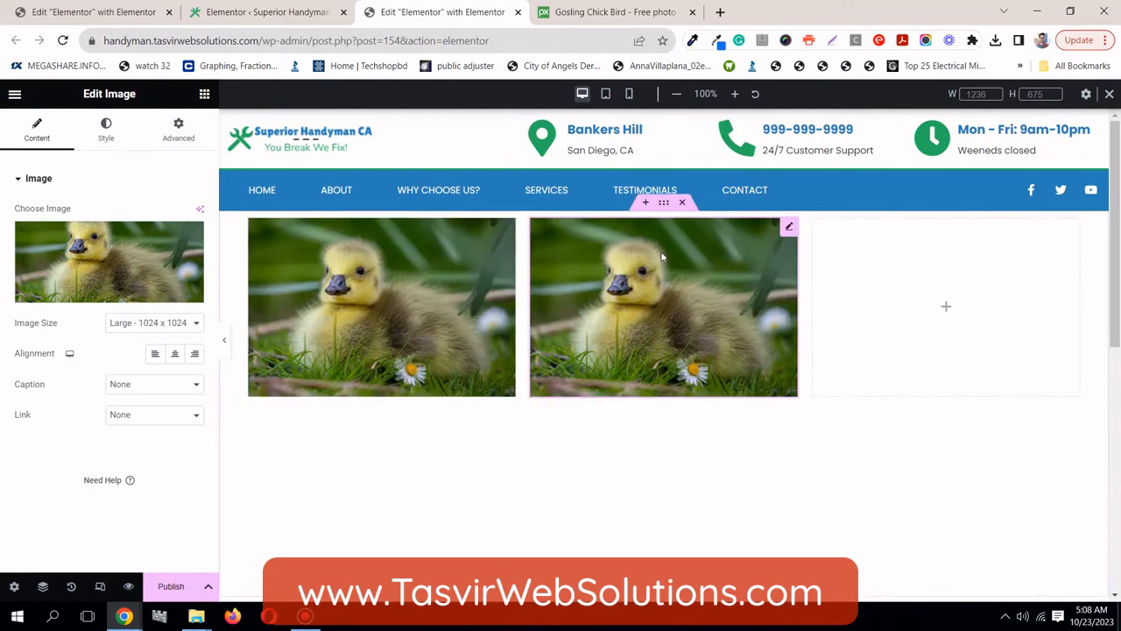
{"action": "right_click", "coordinate": [789, 229]}
{"action": "left_click", "coordinate": [806, 261]}
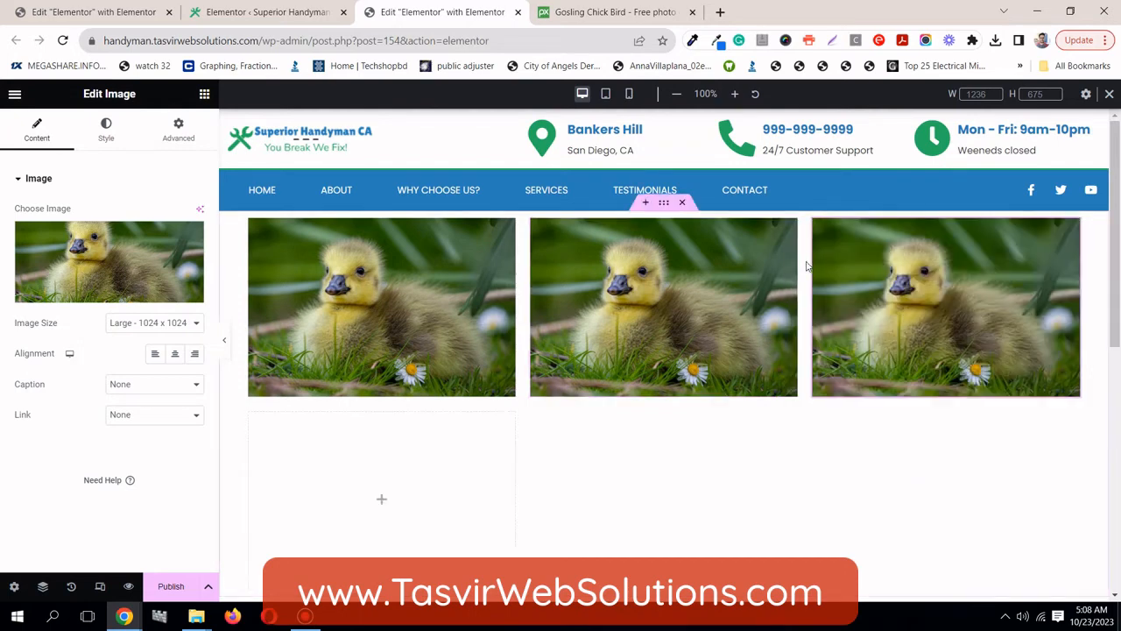
Replace the second cell's image with gorgeous-dahlia-8172523_1280.jpg and the third cell's image with fox-8308116_1280.jpg.
{"action": "left_click", "coordinate": [81, 264]}
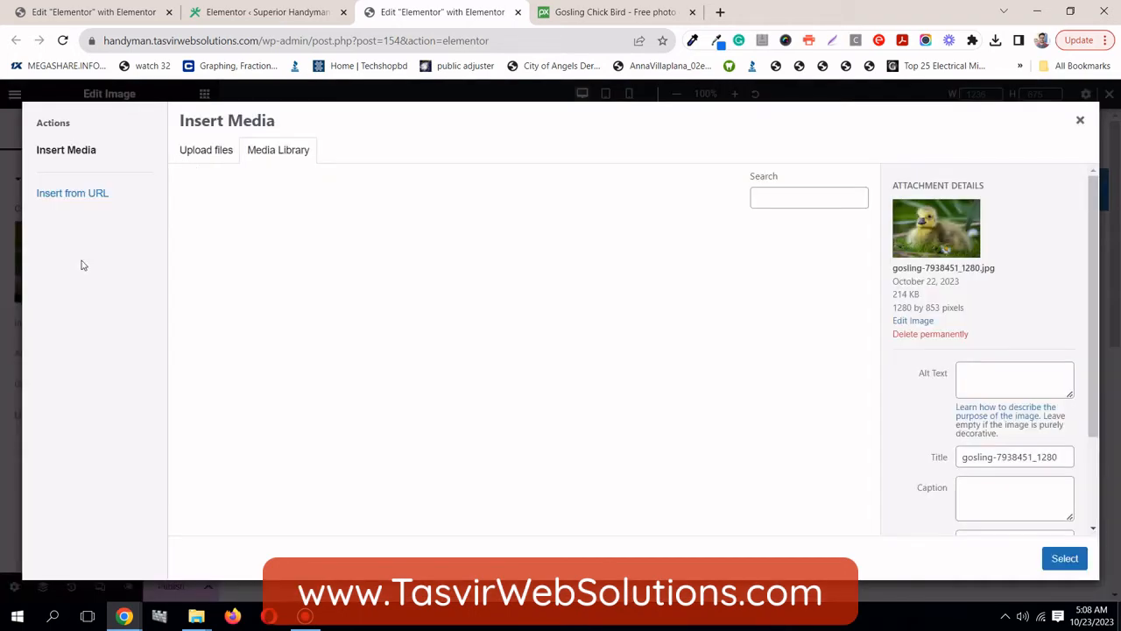
{"action": "left_click", "coordinate": [389, 270]}
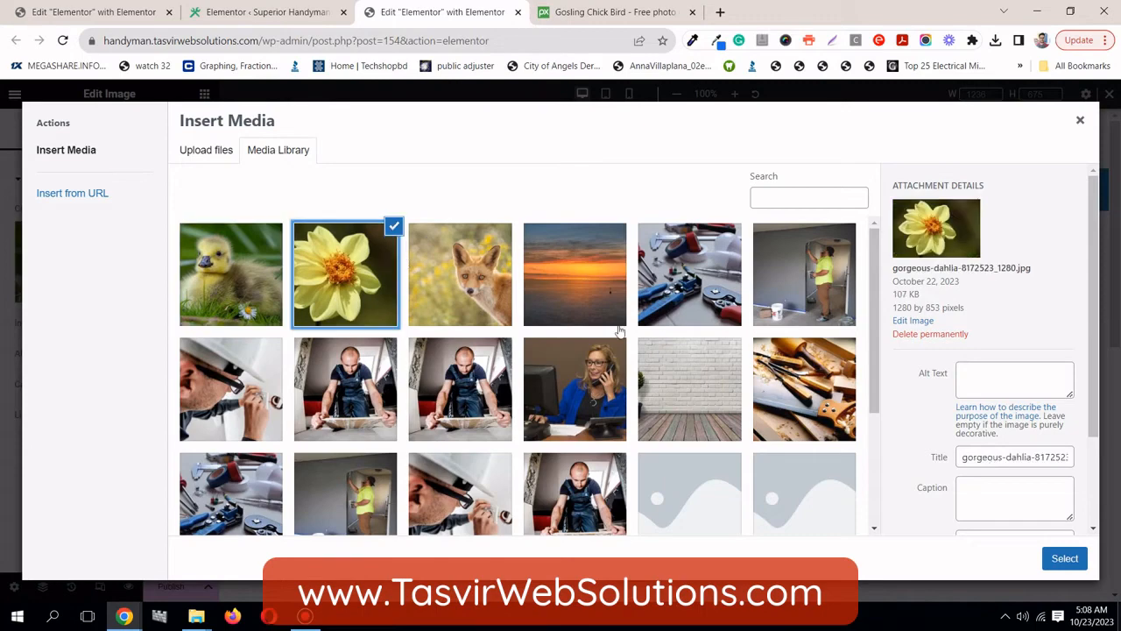
{"action": "left_click", "coordinate": [1082, 562]}
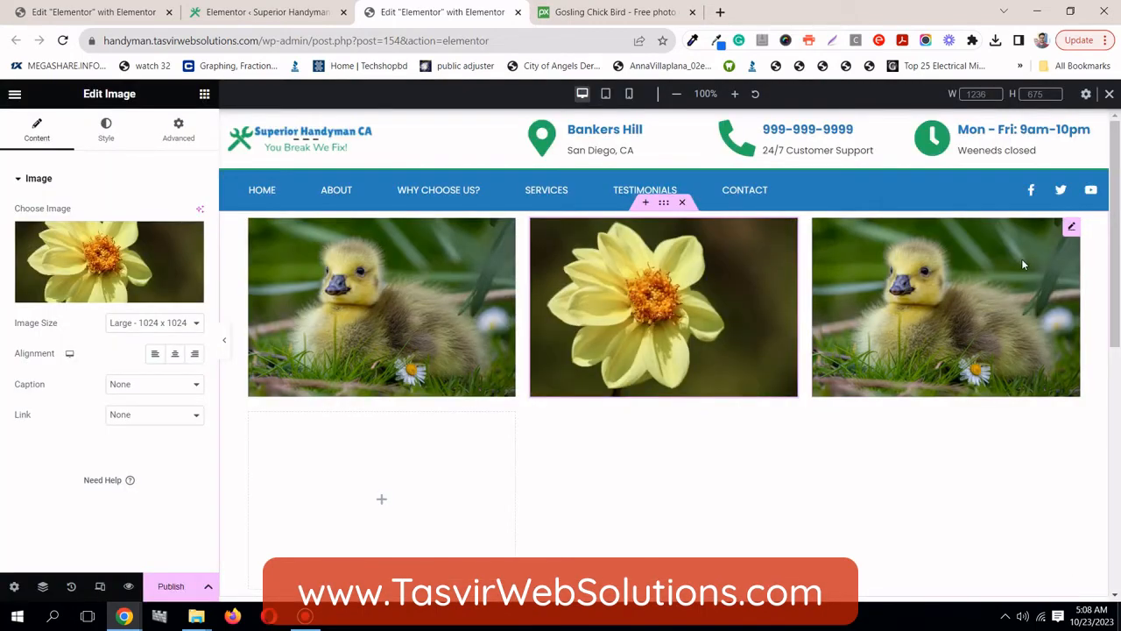
{"action": "left_click", "coordinate": [1021, 259]}
{"action": "left_click", "coordinate": [79, 257]}
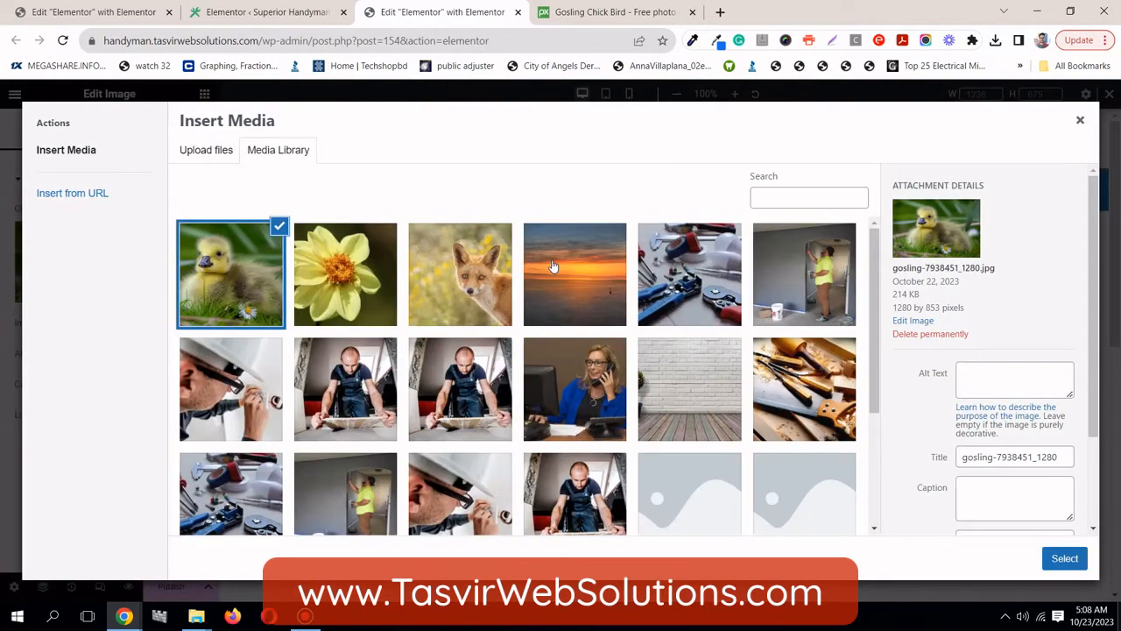
{"action": "left_click", "coordinate": [496, 289]}
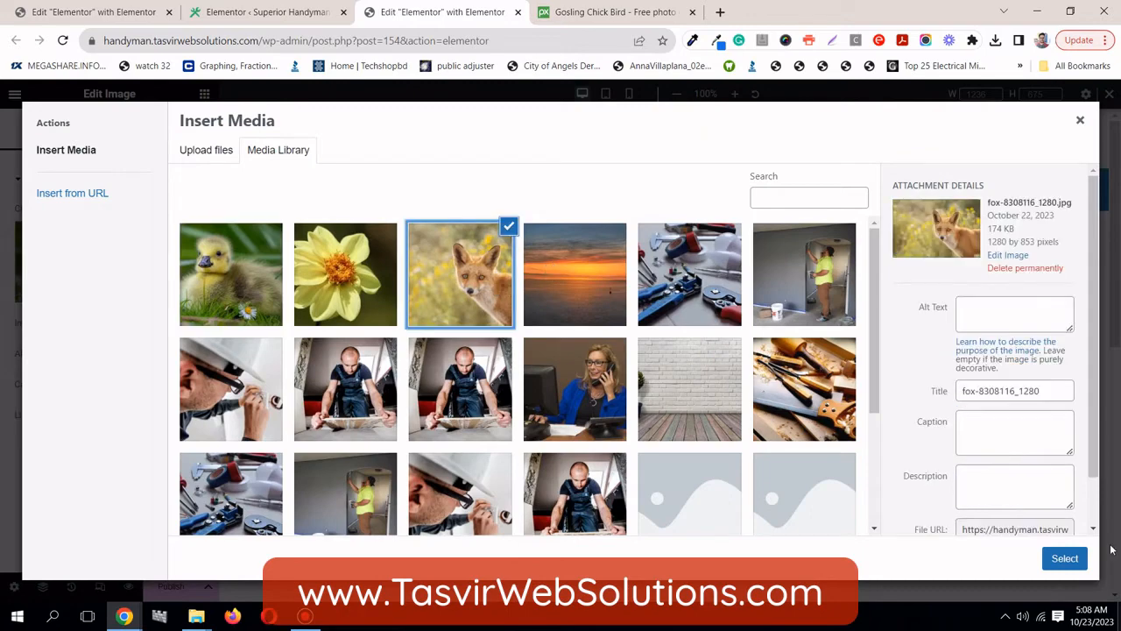
{"action": "left_click", "coordinate": [1063, 558]}
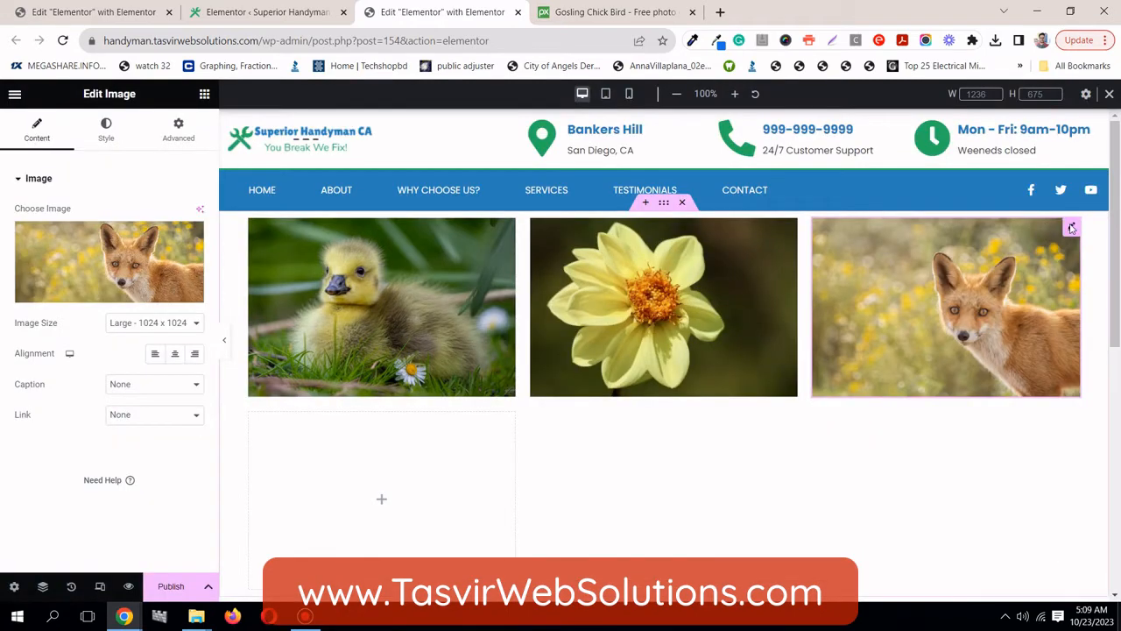
Duplicate the fox image into the fourth grid cell and change the copy to sunrise-8235461_1280.jpg.
{"action": "right_click", "coordinate": [1071, 230]}
{"action": "left_click", "coordinate": [1058, 263]}
{"action": "scroll", "coordinate": [770, 341], "scroll_direction": "down", "scroll_amount": 2}
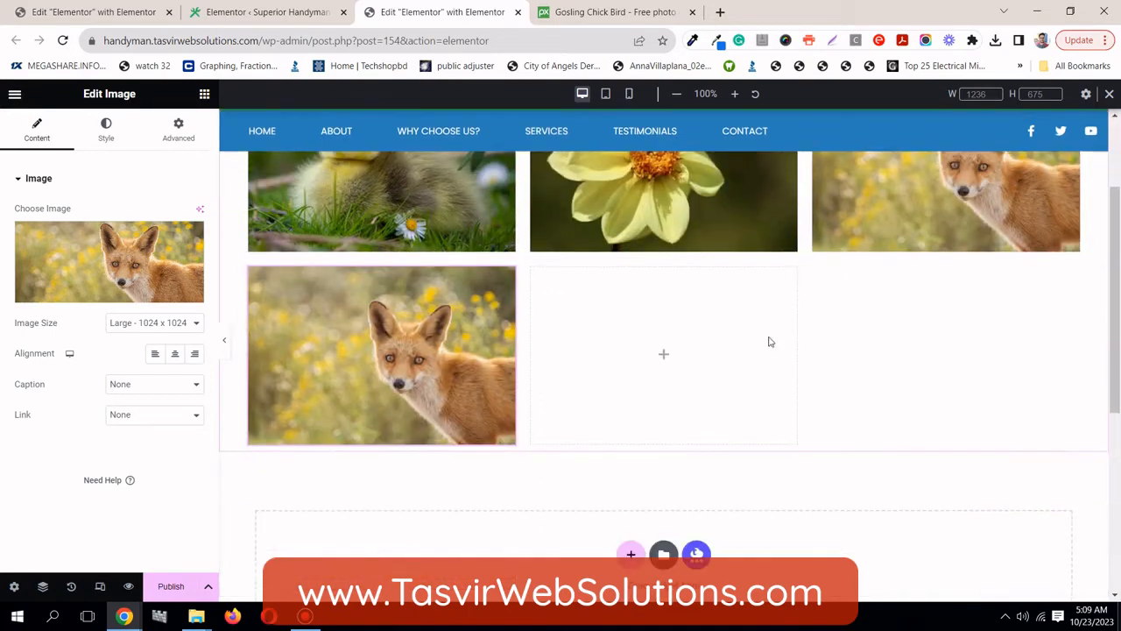
{"action": "scroll", "coordinate": [490, 372], "scroll_direction": "up", "scroll_amount": 3}
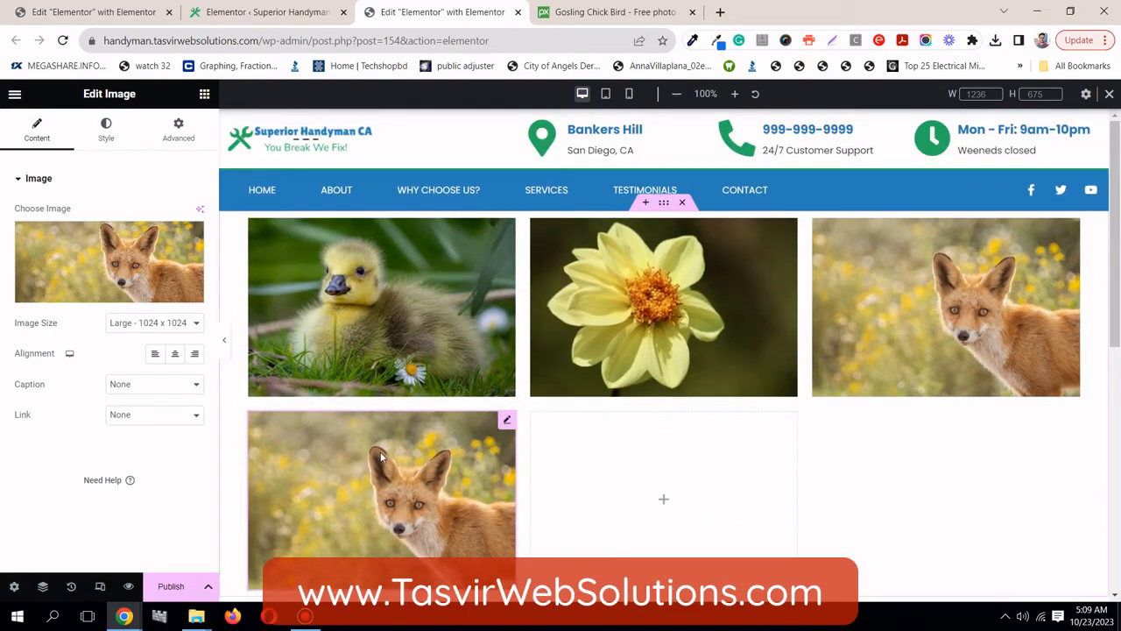
{"action": "left_click", "coordinate": [105, 263]}
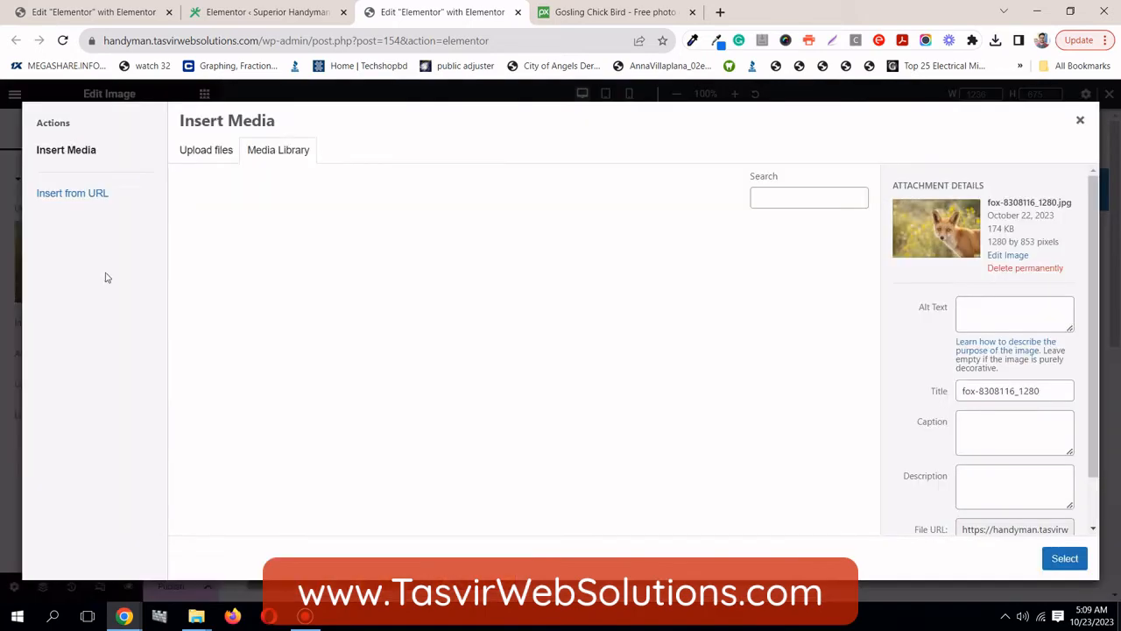
{"action": "left_click", "coordinate": [578, 324]}
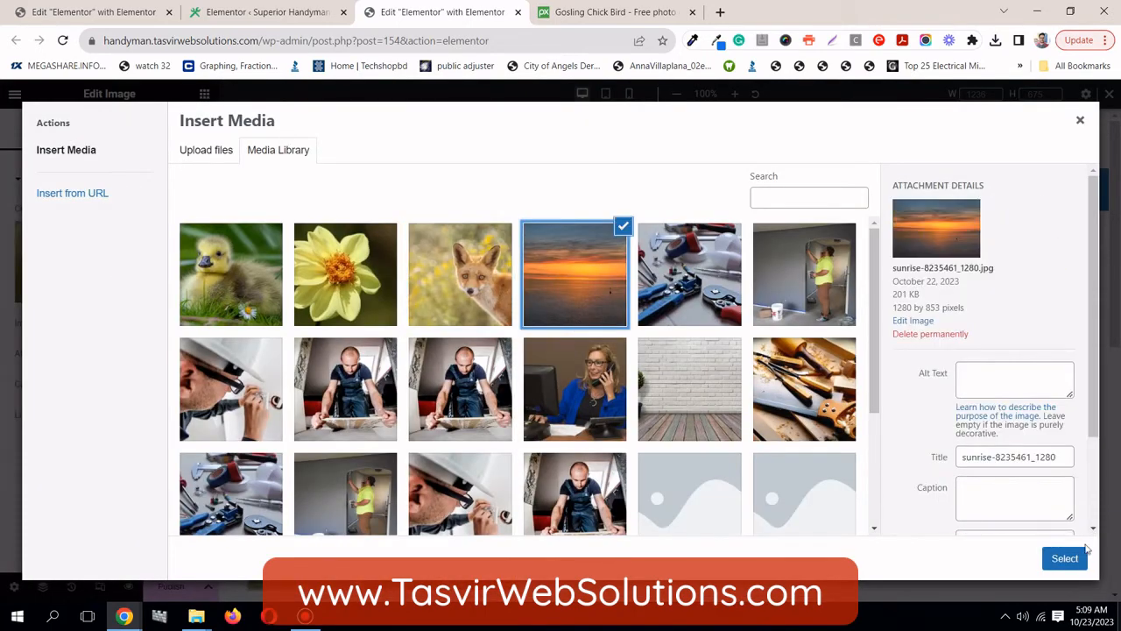
{"action": "left_click", "coordinate": [1064, 558]}
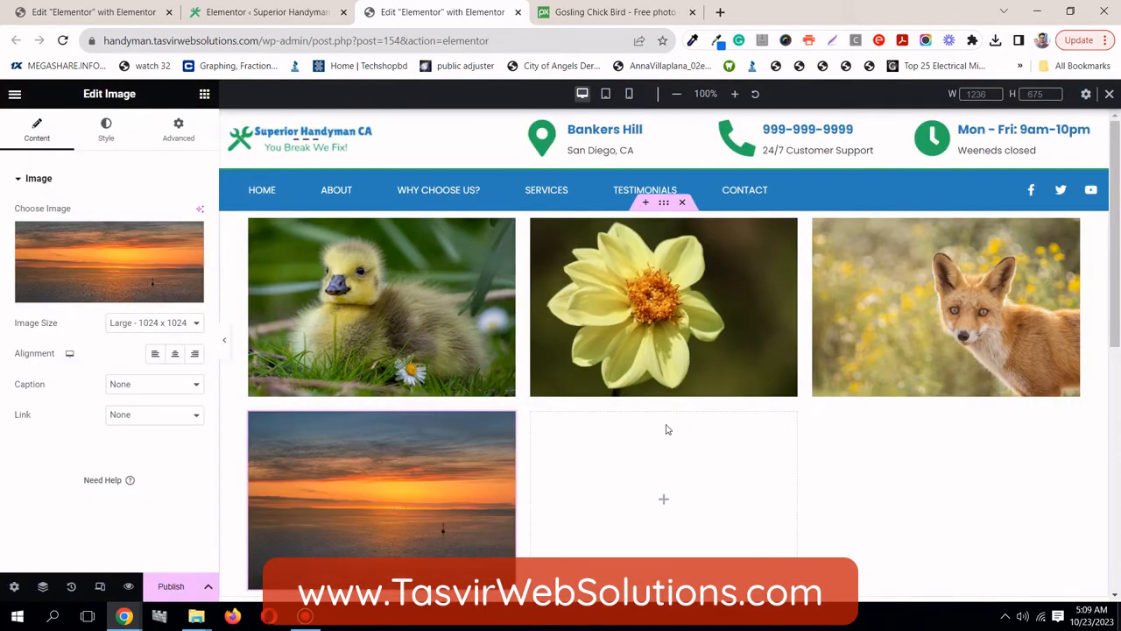
Duplicate the sunrise image into the fifth grid cell and change the copy to the woodworking tools photo tools-2423826_640.jpg.
{"action": "right_click", "coordinate": [504, 422]}
{"action": "left_click", "coordinate": [557, 332]}
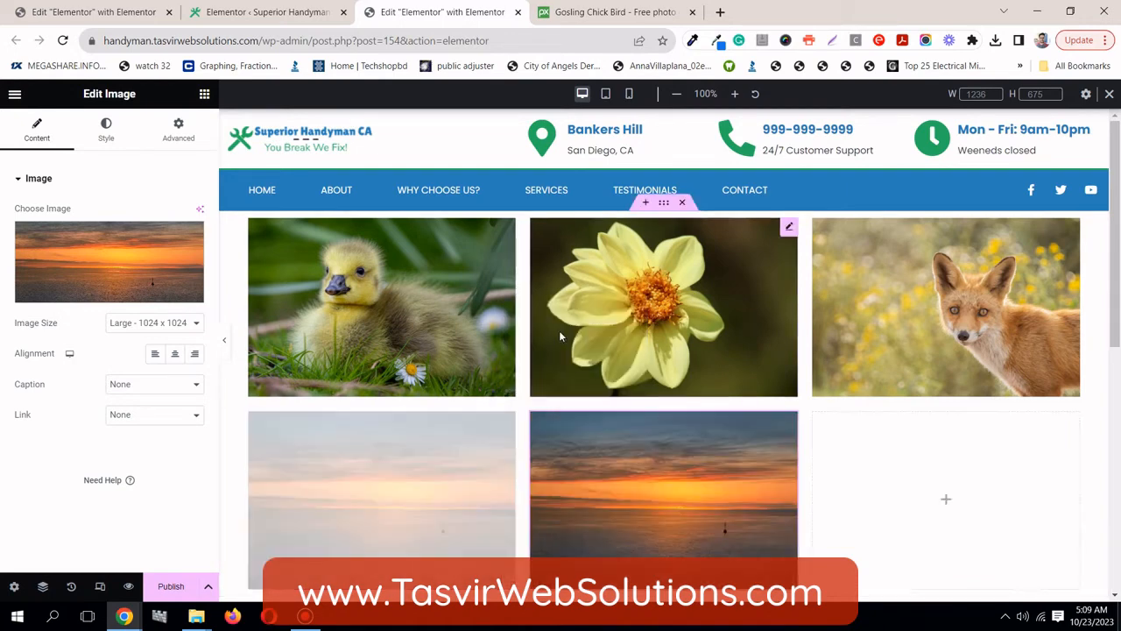
{"action": "left_click", "coordinate": [127, 259]}
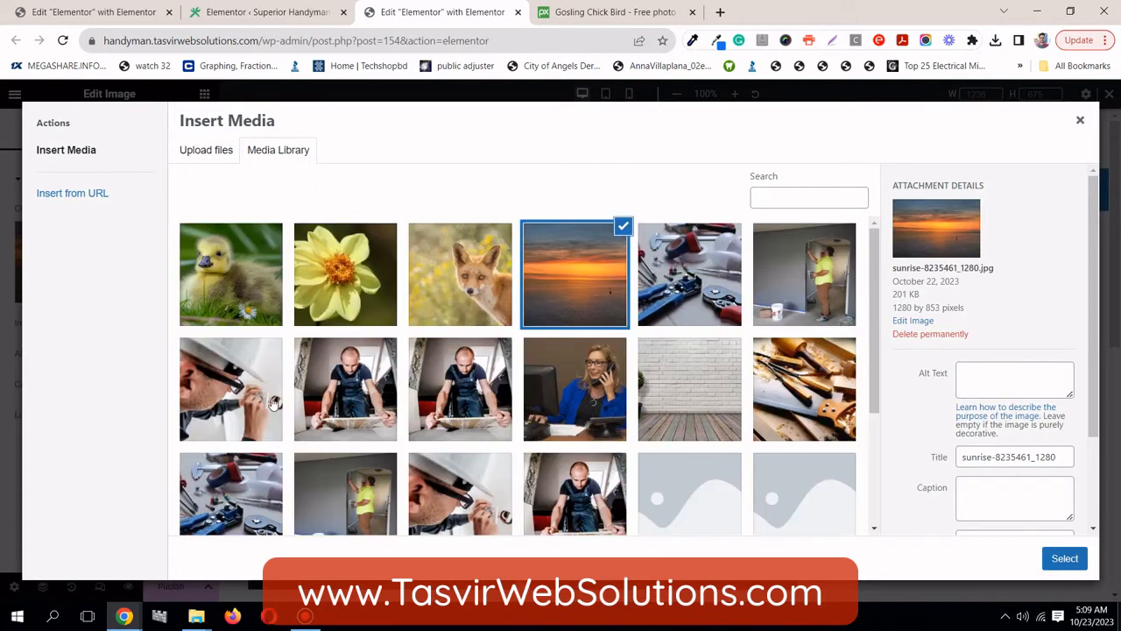
{"action": "left_click", "coordinate": [273, 404]}
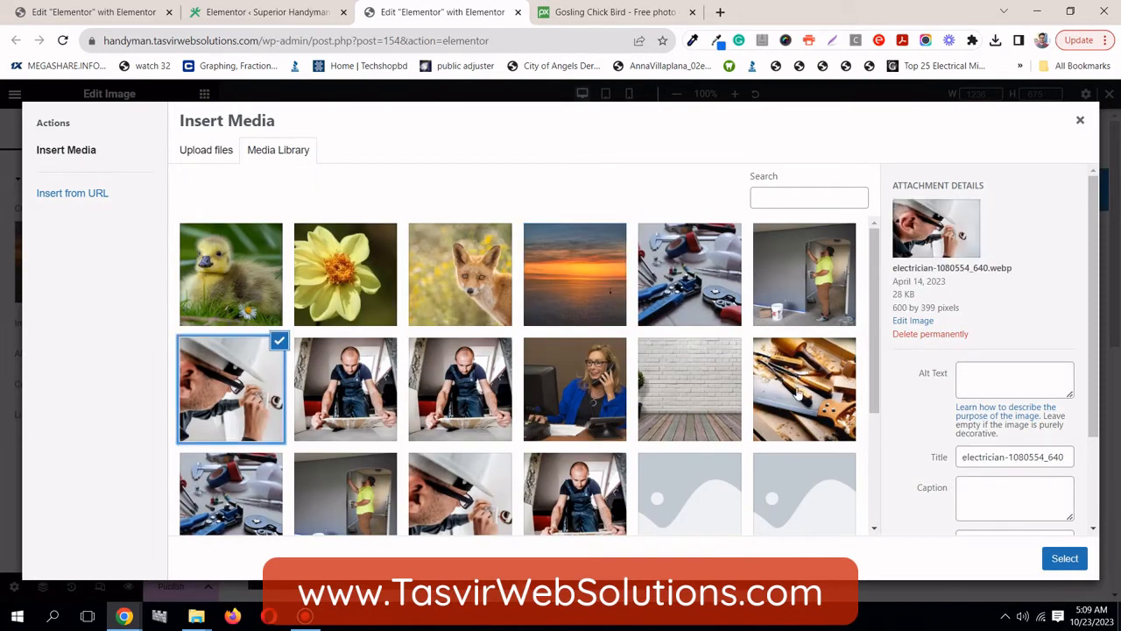
{"action": "left_click", "coordinate": [854, 395]}
{"action": "left_click", "coordinate": [1051, 565]}
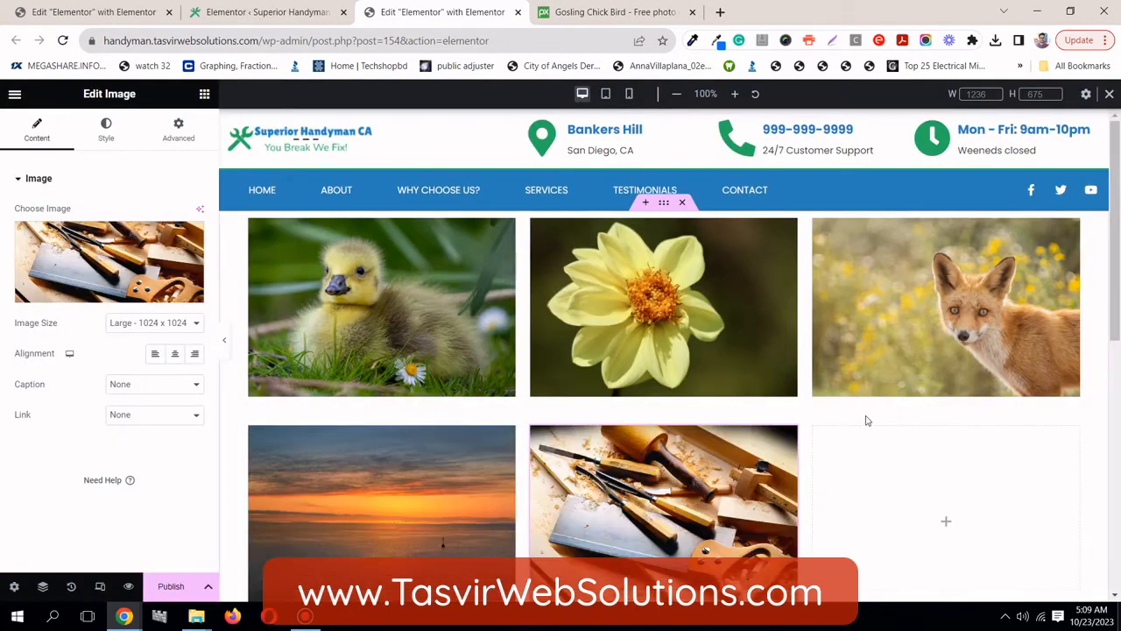
Duplicate the woodworking tools image into the sixth grid cell and change the copy to electrician-3087536_640.jpg.
{"action": "scroll", "coordinate": [867, 419], "scroll_direction": "down", "scroll_amount": 1}
{"action": "scroll", "coordinate": [854, 377], "scroll_direction": "down", "scroll_amount": 1}
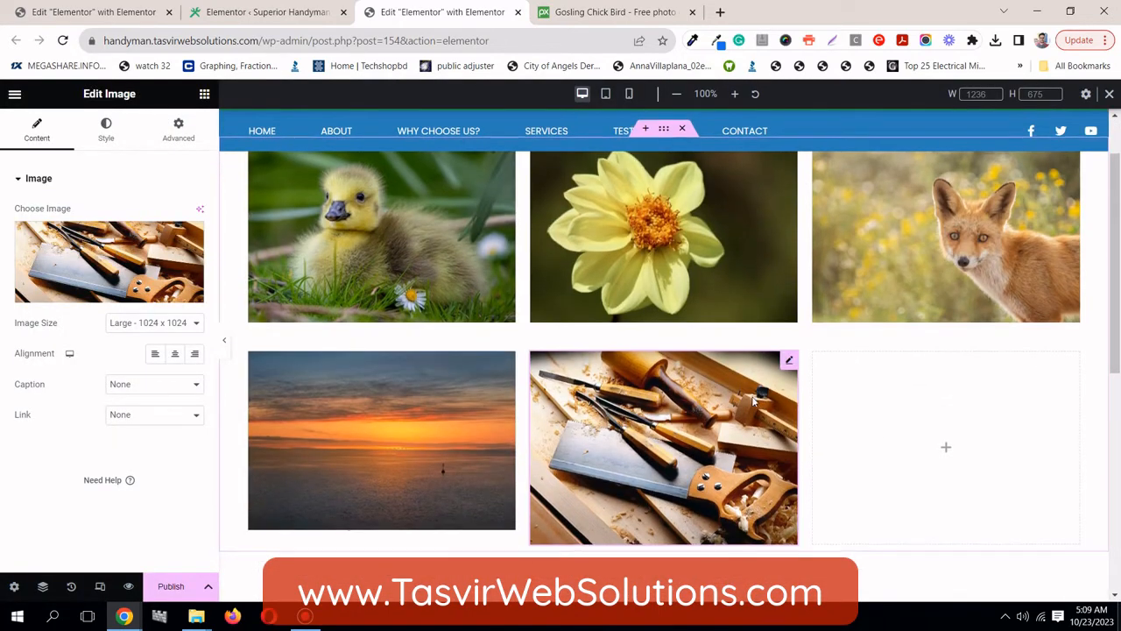
{"action": "scroll", "coordinate": [578, 462], "scroll_direction": "down", "scroll_amount": 1}
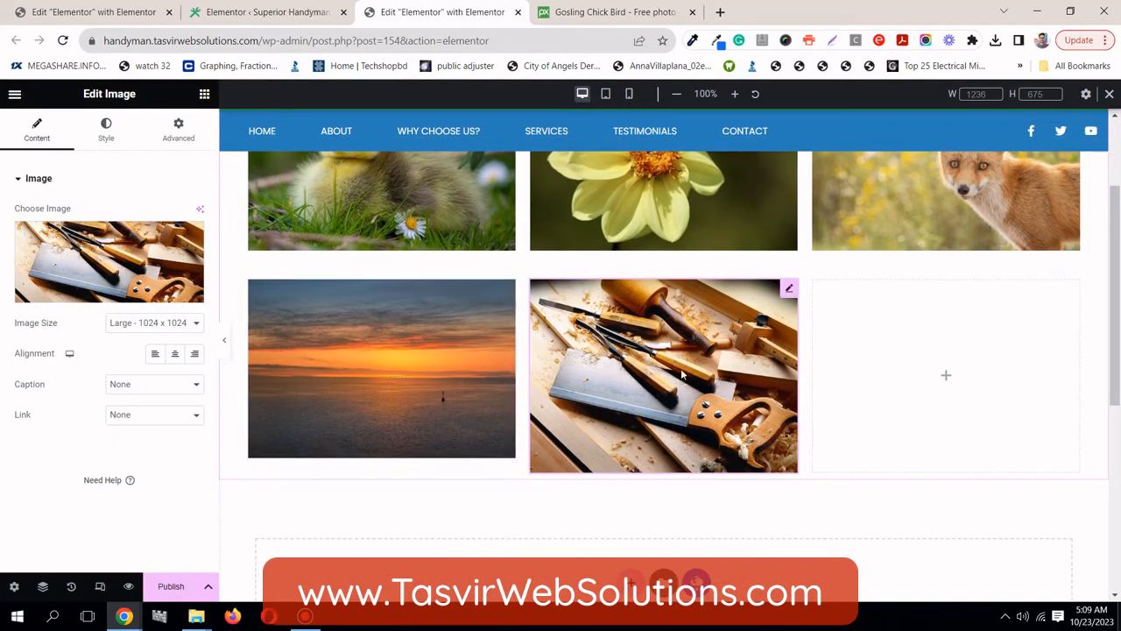
{"action": "right_click", "coordinate": [790, 288]}
{"action": "left_click", "coordinate": [809, 318]}
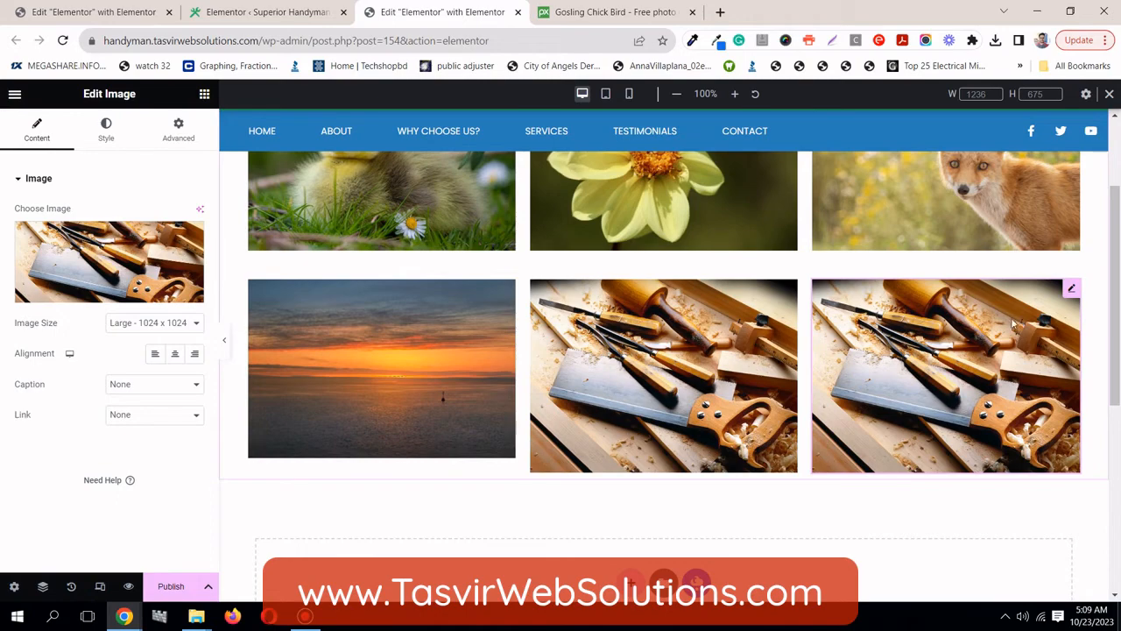
{"action": "left_click", "coordinate": [116, 266]}
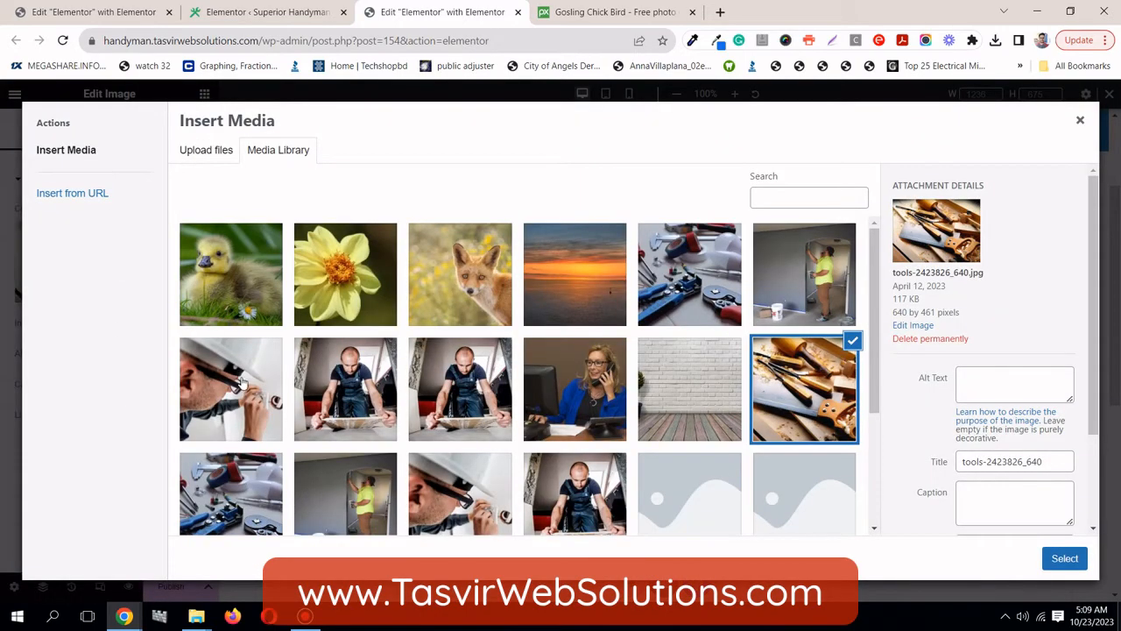
{"action": "left_click", "coordinate": [244, 385]}
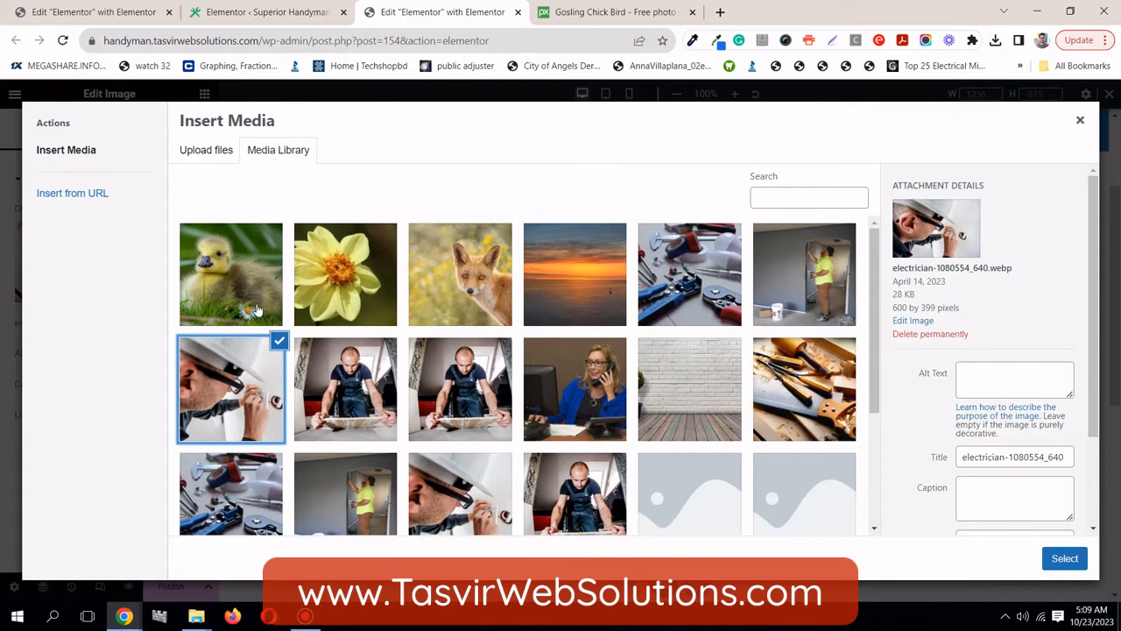
{"action": "scroll", "coordinate": [265, 372], "scroll_direction": "down", "scroll_amount": 2}
{"action": "left_click", "coordinate": [252, 405]}
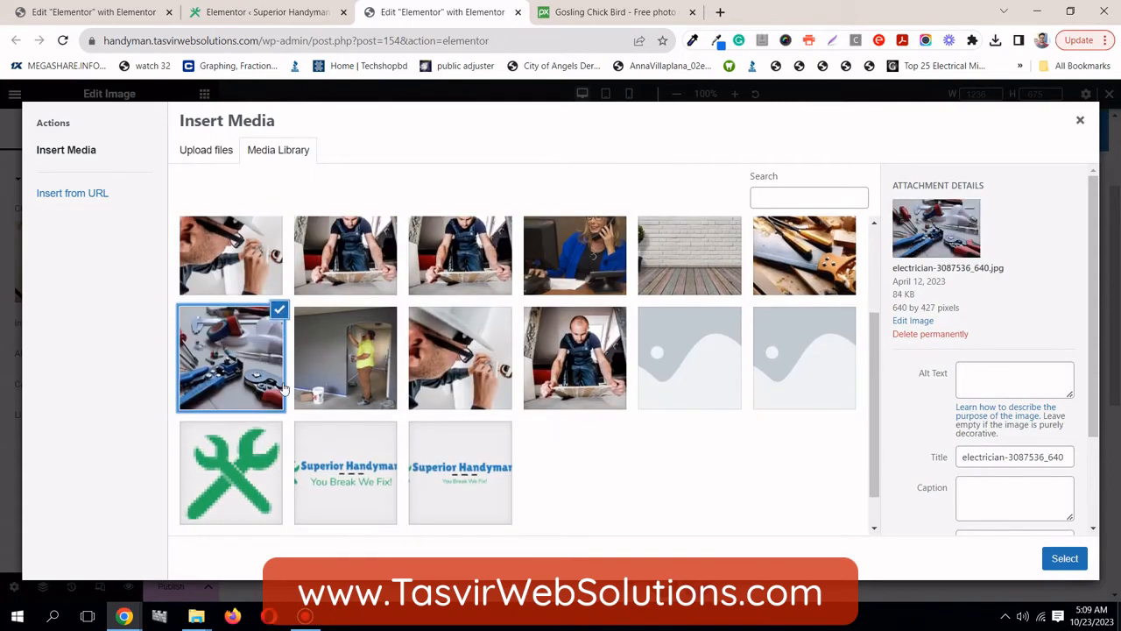
{"action": "left_click", "coordinate": [1065, 559]}
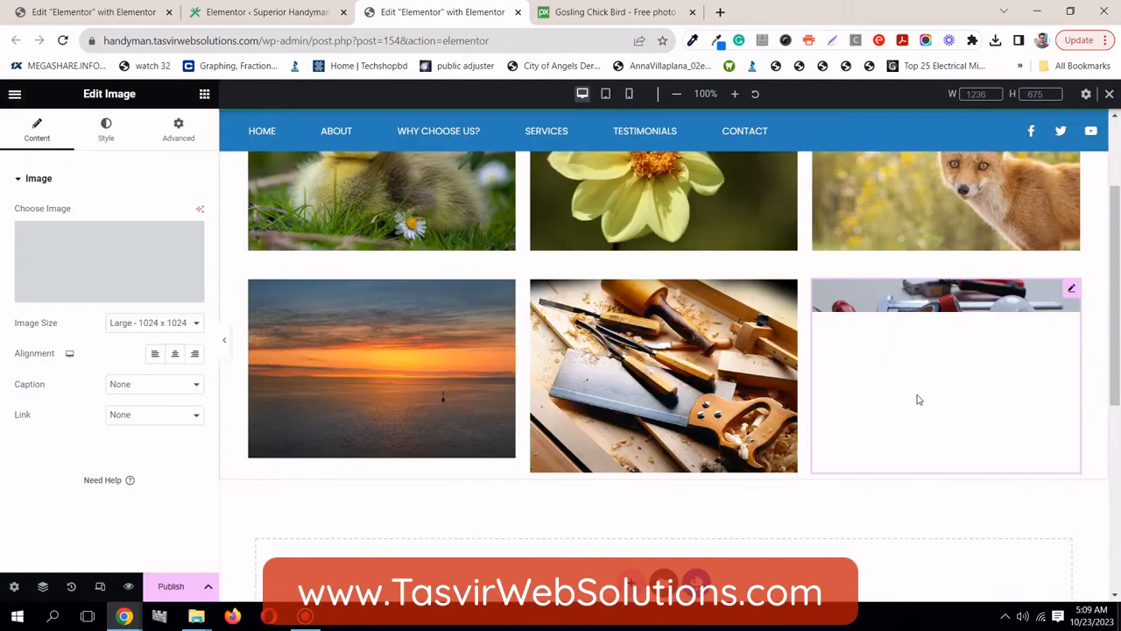
{"action": "scroll", "coordinate": [656, 376], "scroll_direction": "up", "scroll_amount": 2}
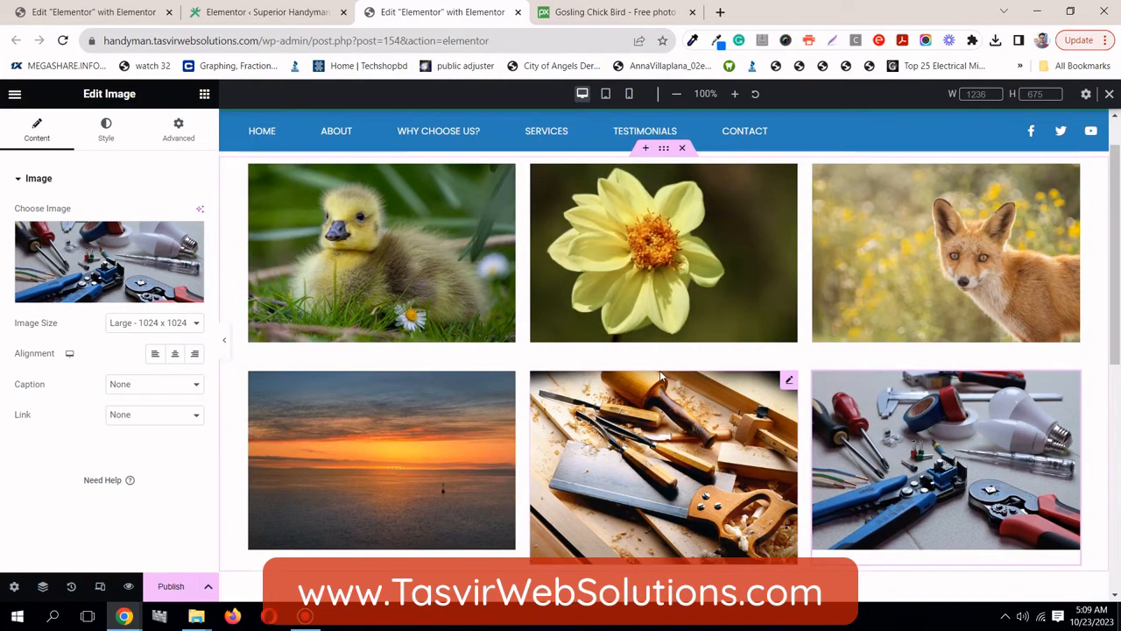
{"action": "scroll", "coordinate": [657, 375], "scroll_direction": "down", "scroll_amount": 3}
{"action": "scroll", "coordinate": [657, 376], "scroll_direction": "up", "scroll_amount": 3}
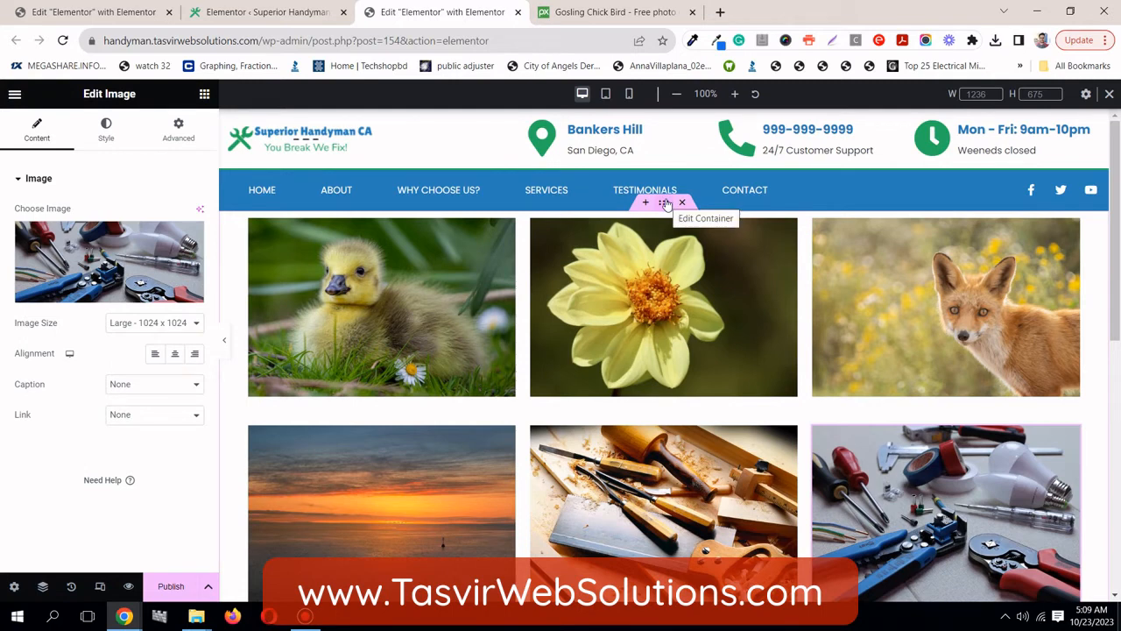
Try column counts of 2, 1, 4, 6 and 8 on the grid container, finishing with 4 columns.
{"action": "left_click", "coordinate": [663, 202]}
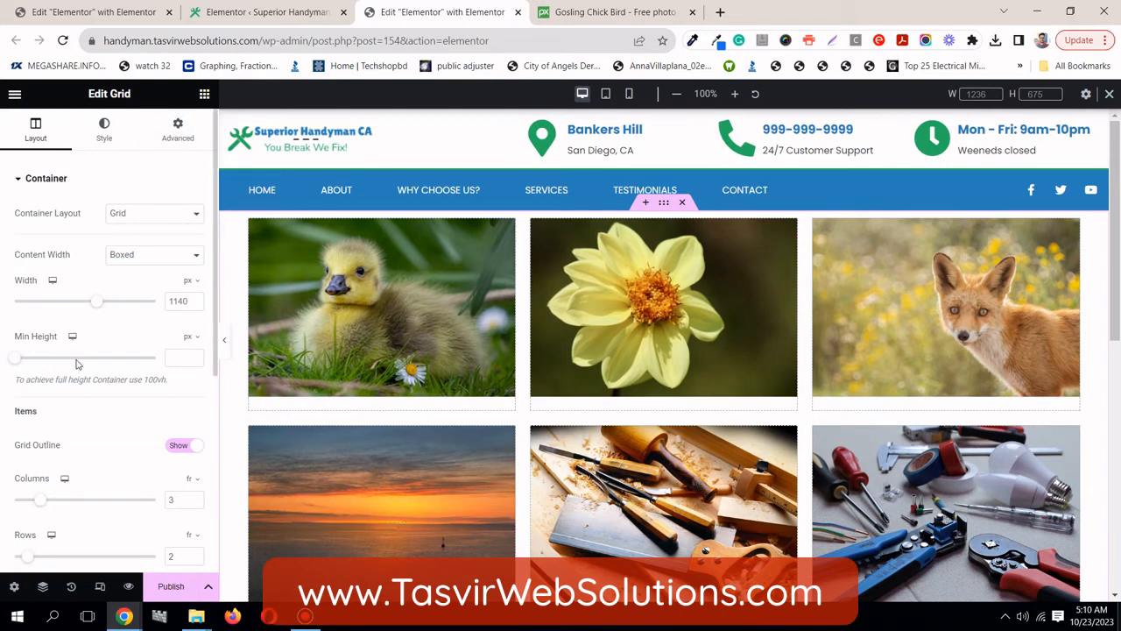
{"action": "scroll", "coordinate": [76, 364], "scroll_direction": "down", "scroll_amount": 1}
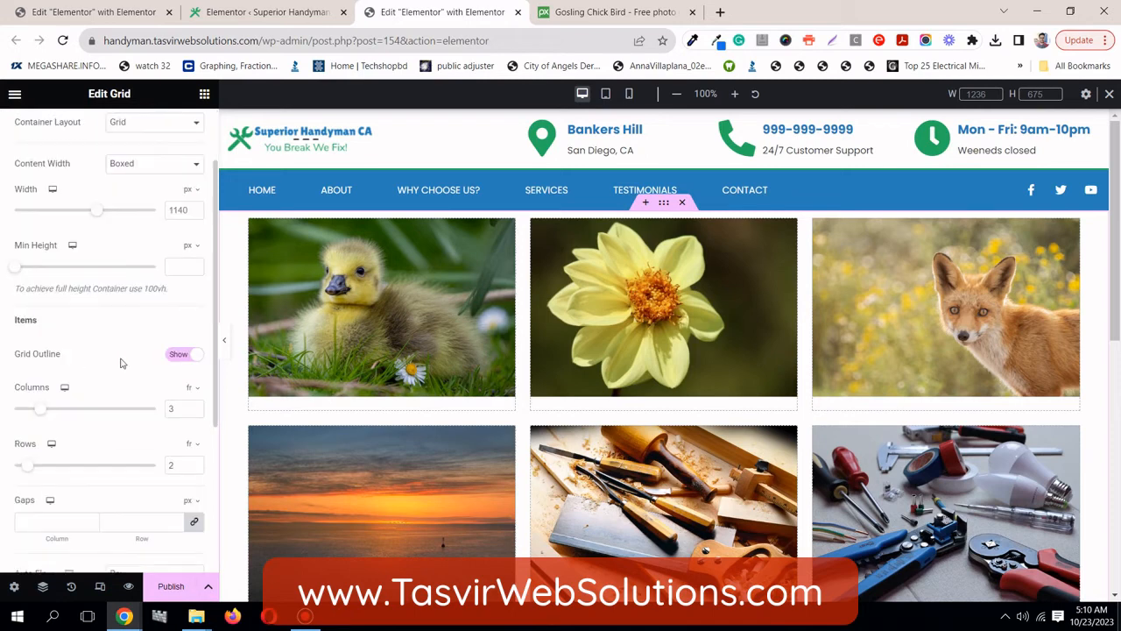
{"action": "scroll", "coordinate": [50, 351], "scroll_direction": "down", "scroll_amount": 1}
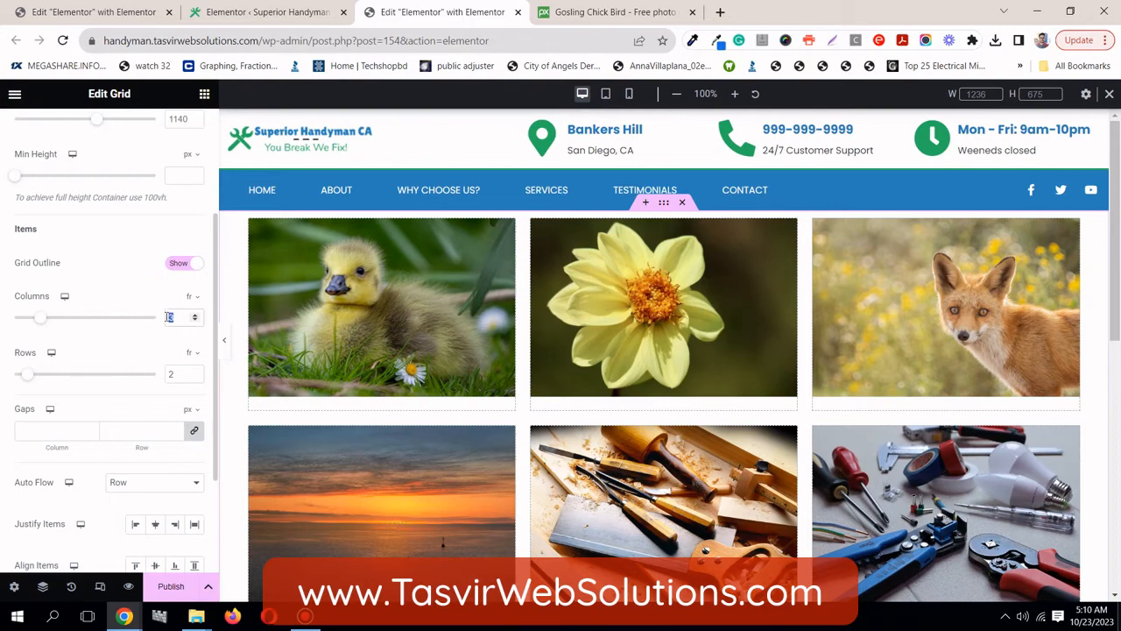
{"action": "type", "text": "2"}
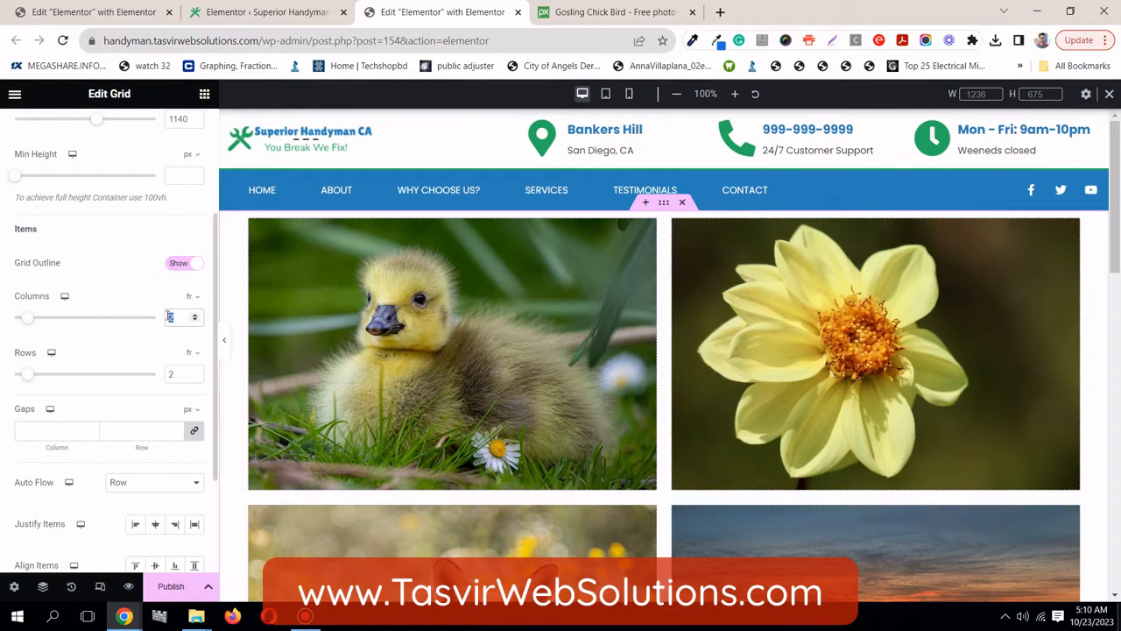
{"action": "type", "text": "1"}
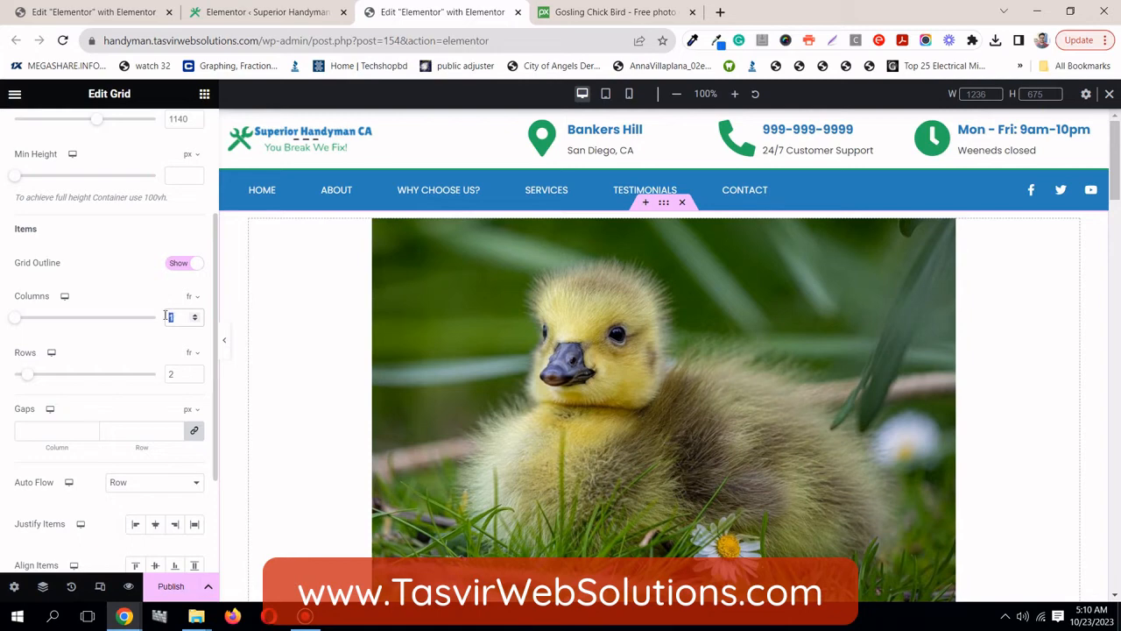
{"action": "type", "text": "4"}
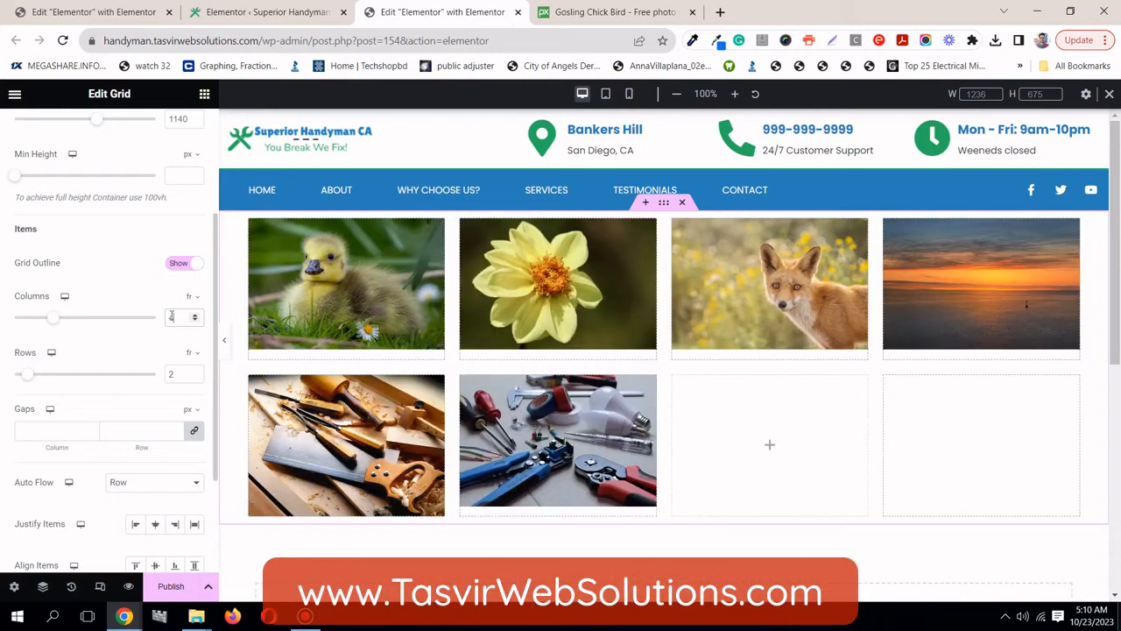
{"action": "key", "text": "BackSpace"}
{"action": "type", "text": "6"}
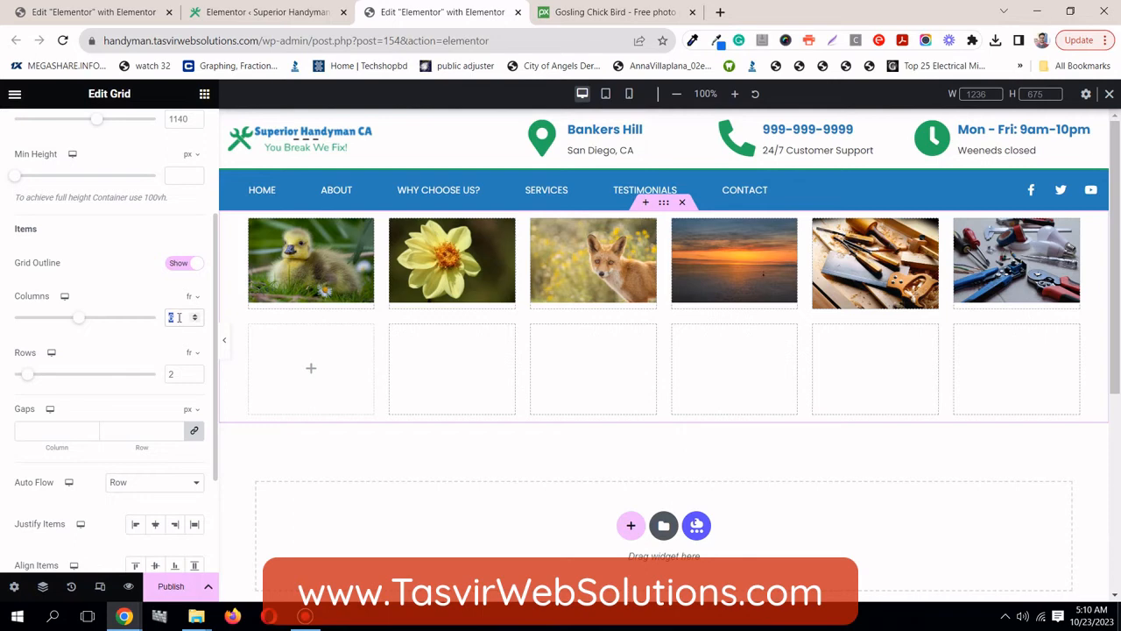
{"action": "left_click", "coordinate": [179, 317]}
{"action": "double_click", "coordinate": [169, 317]}
{"action": "type", "text": "8"}
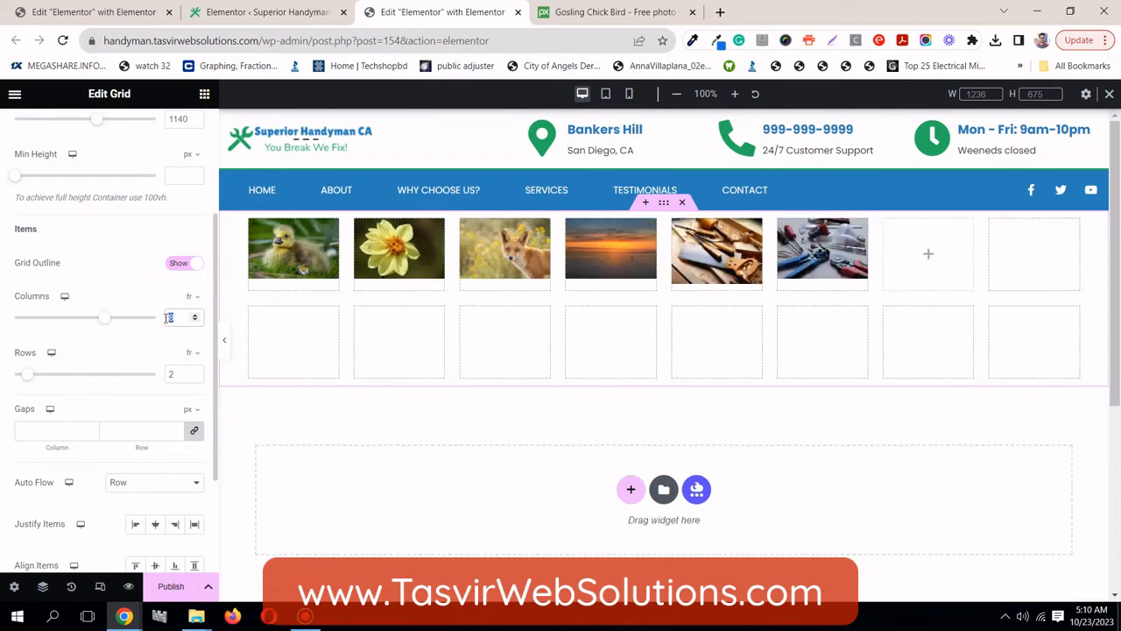
{"action": "type", "text": "4"}
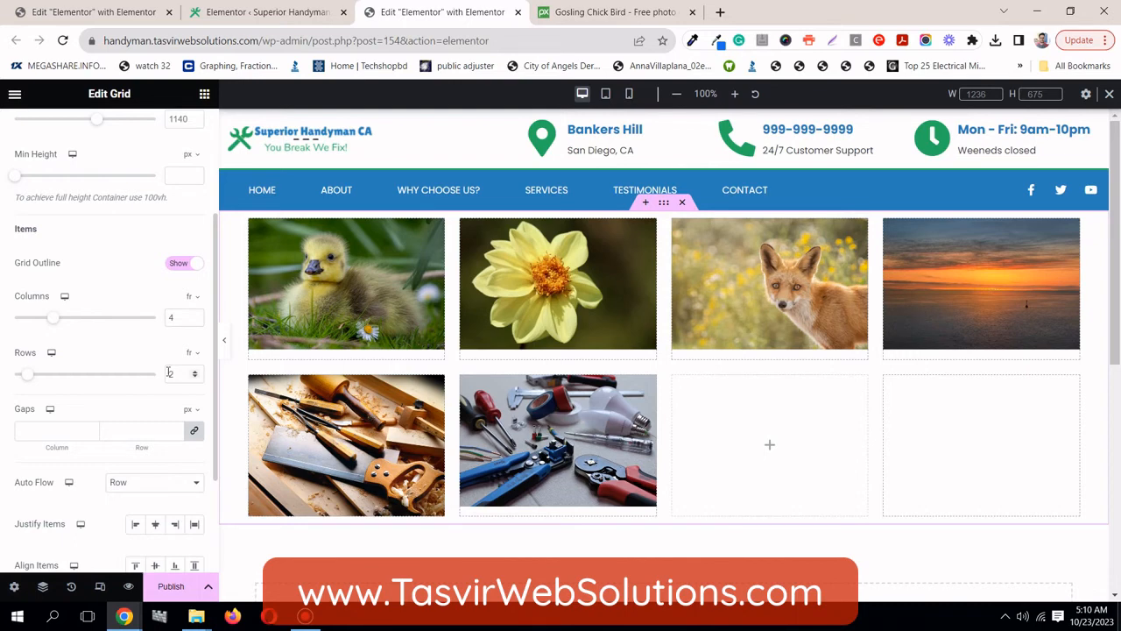
Try a row count of 1 for the grid container and set it back to 2.
{"action": "type", "text": "1"}
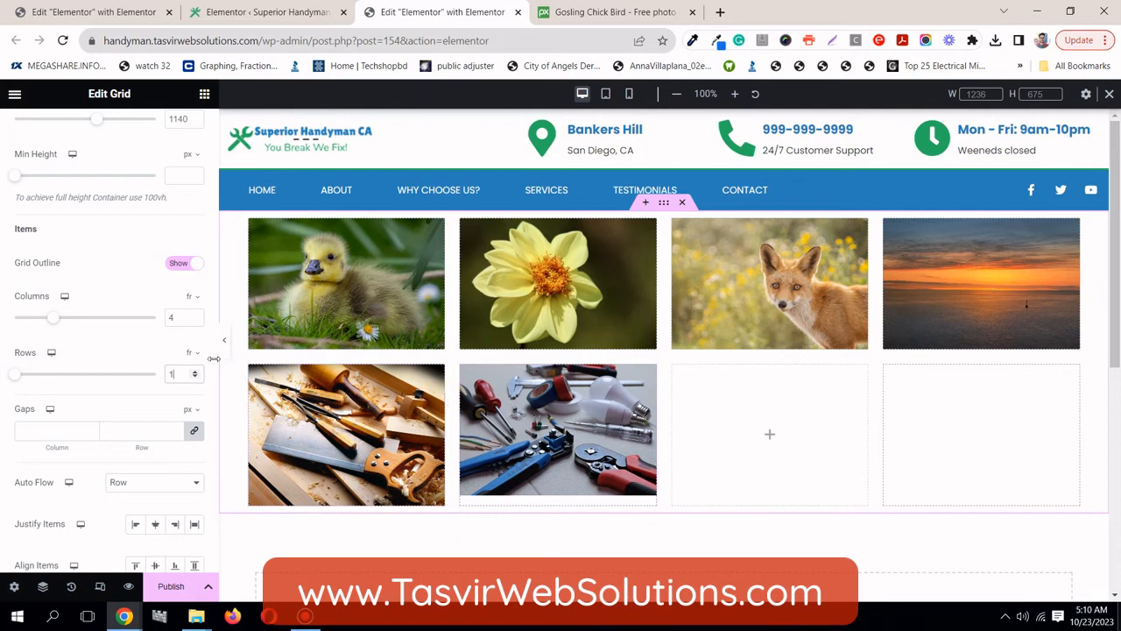
{"action": "left_click_drag", "start_coordinate": [164, 371], "coordinate": [175, 372]}
{"action": "type", "text": "2"}
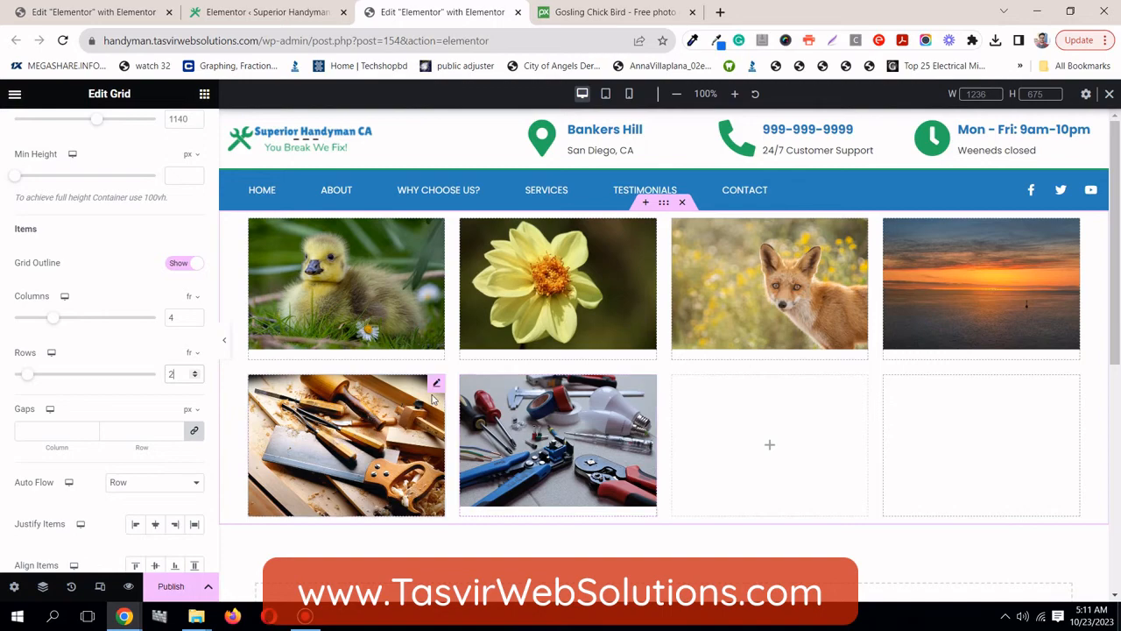
{"action": "scroll", "coordinate": [432, 398], "scroll_direction": "down", "scroll_amount": 2}
{"action": "scroll", "coordinate": [432, 398], "scroll_direction": "up", "scroll_amount": 2}
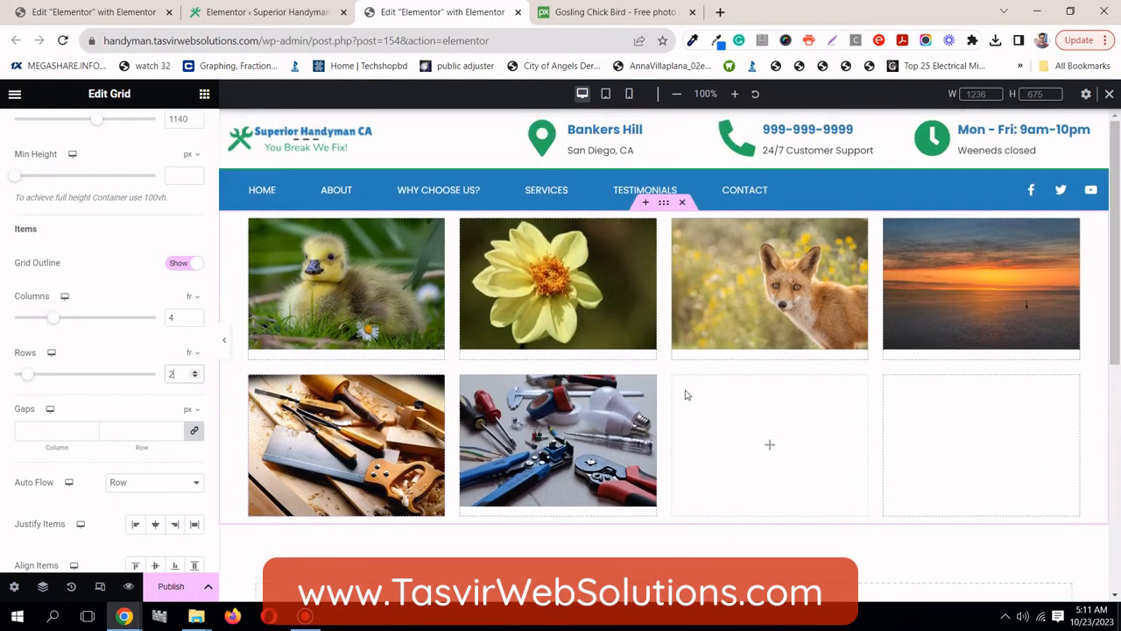
Duplicate the electrician tools image into the seventh and eighth grid cells.
{"action": "right_click", "coordinate": [648, 386]}
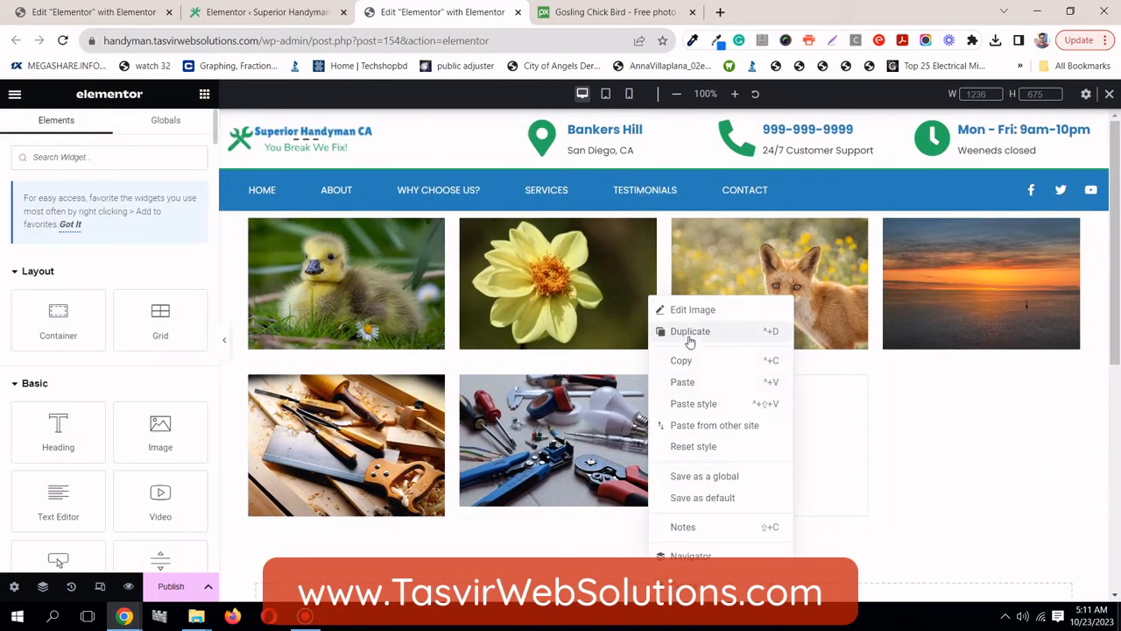
{"action": "left_click", "coordinate": [689, 338]}
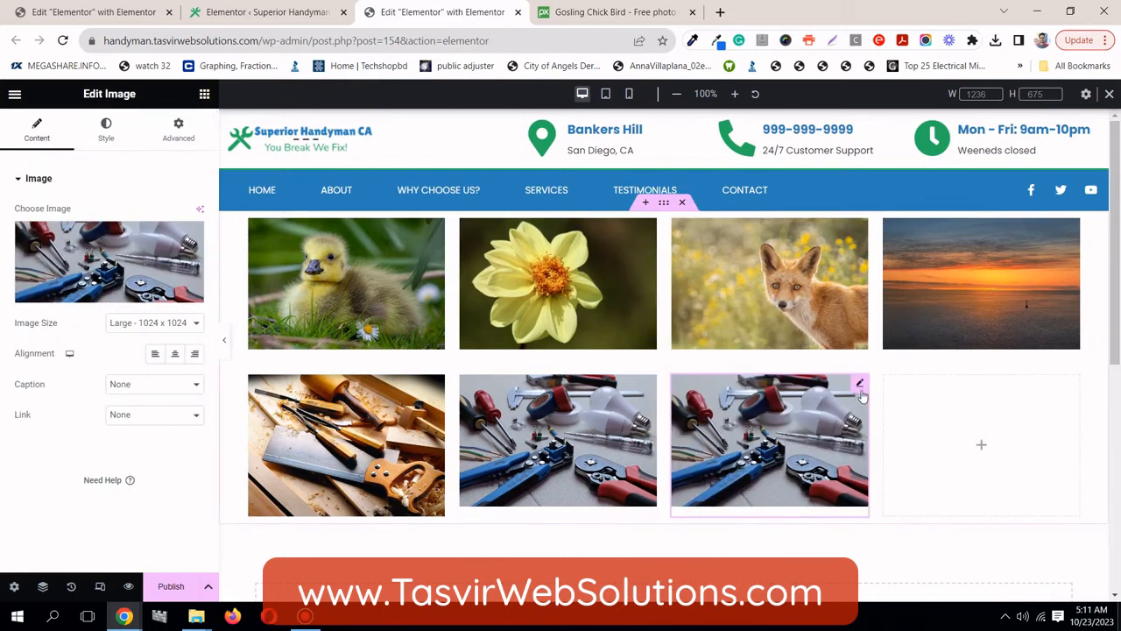
{"action": "right_click", "coordinate": [861, 386]}
{"action": "left_click", "coordinate": [901, 336]}
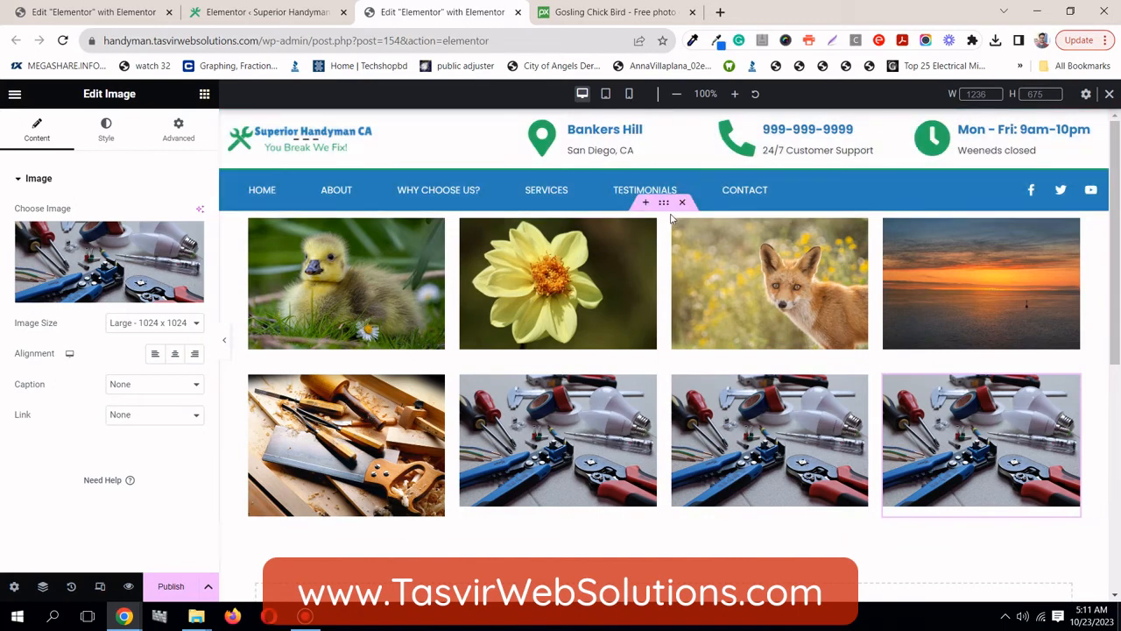
Try column and row gaps of 30 px and 10 px on the grid container, finishing with 0 px.
{"action": "left_click", "coordinate": [663, 202]}
{"action": "scroll", "coordinate": [24, 438], "scroll_direction": "down", "scroll_amount": 5}
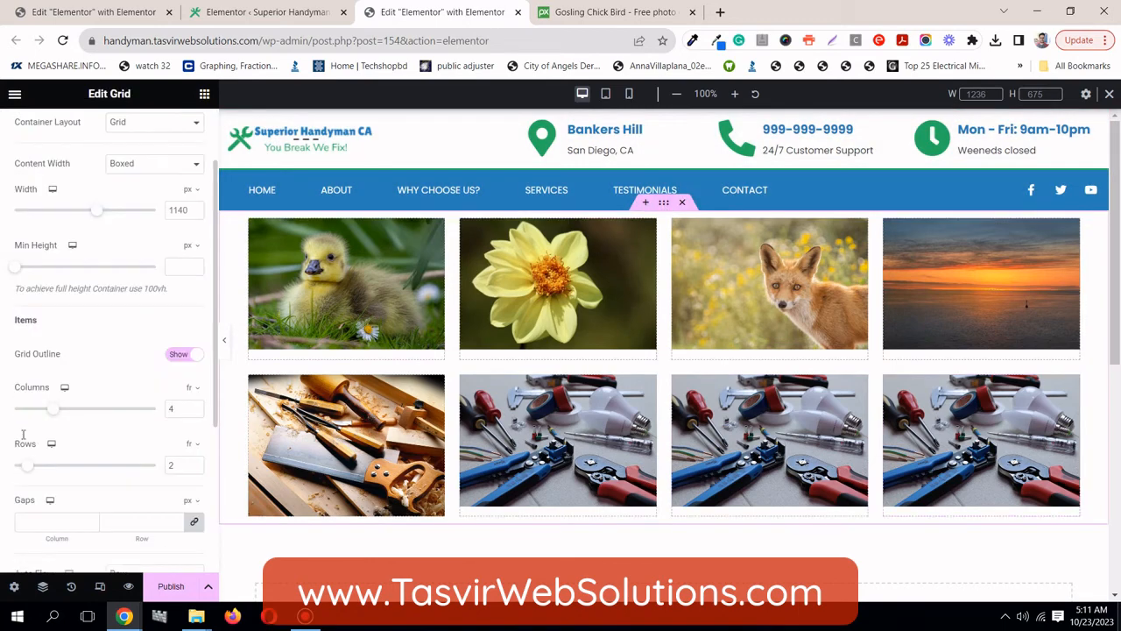
{"action": "scroll", "coordinate": [119, 457], "scroll_direction": "up", "scroll_amount": 3}
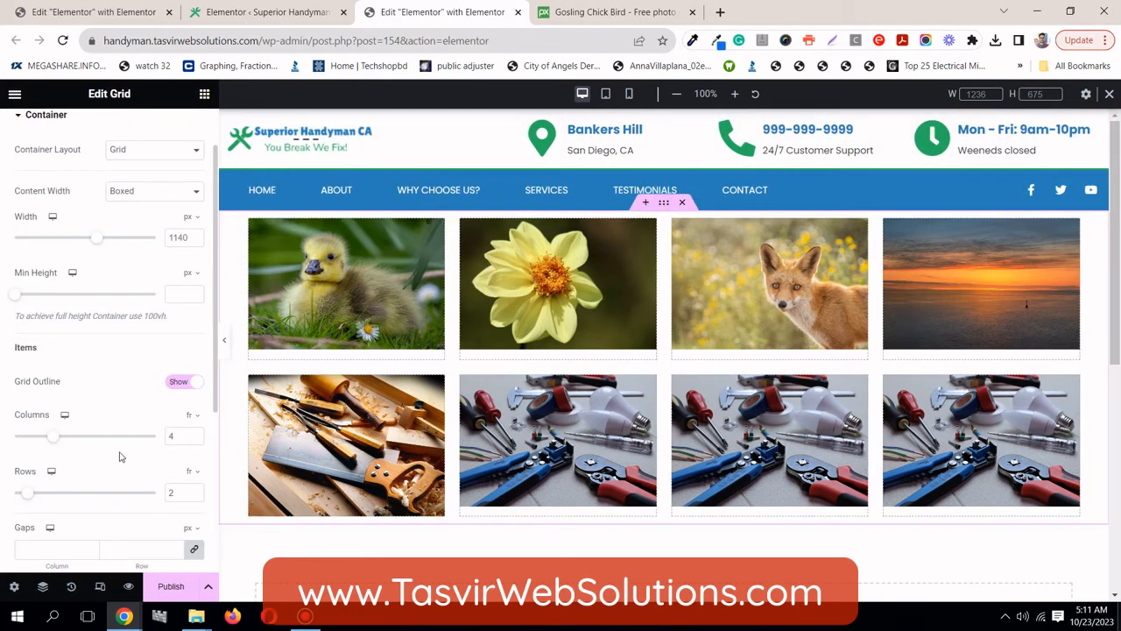
{"action": "scroll", "coordinate": [121, 456], "scroll_direction": "down", "scroll_amount": 1}
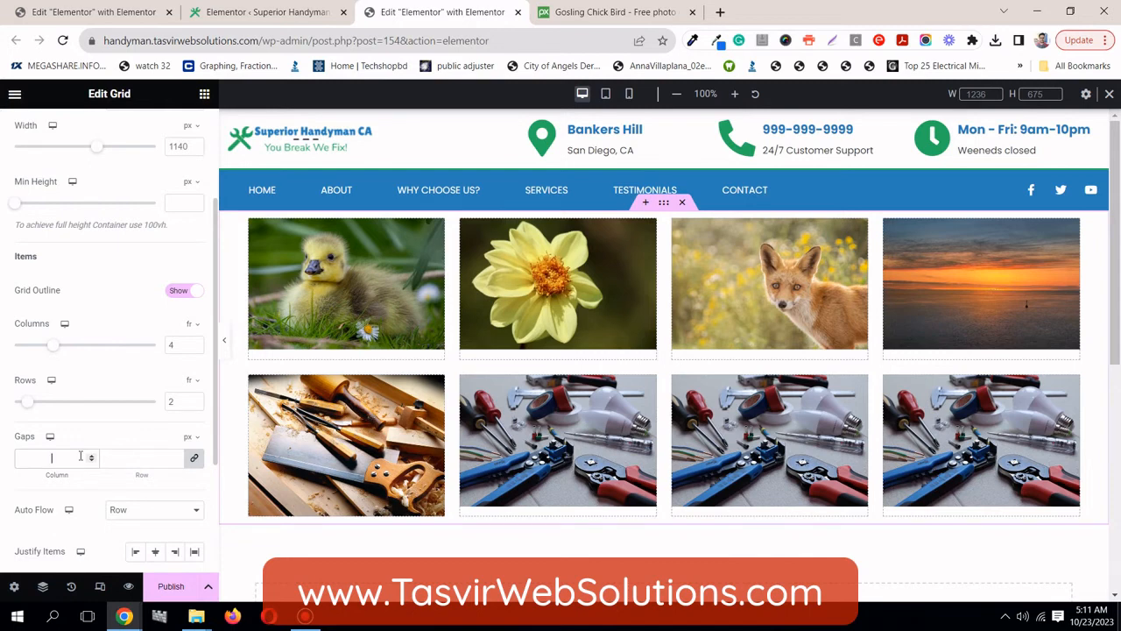
{"action": "type", "text": "30"}
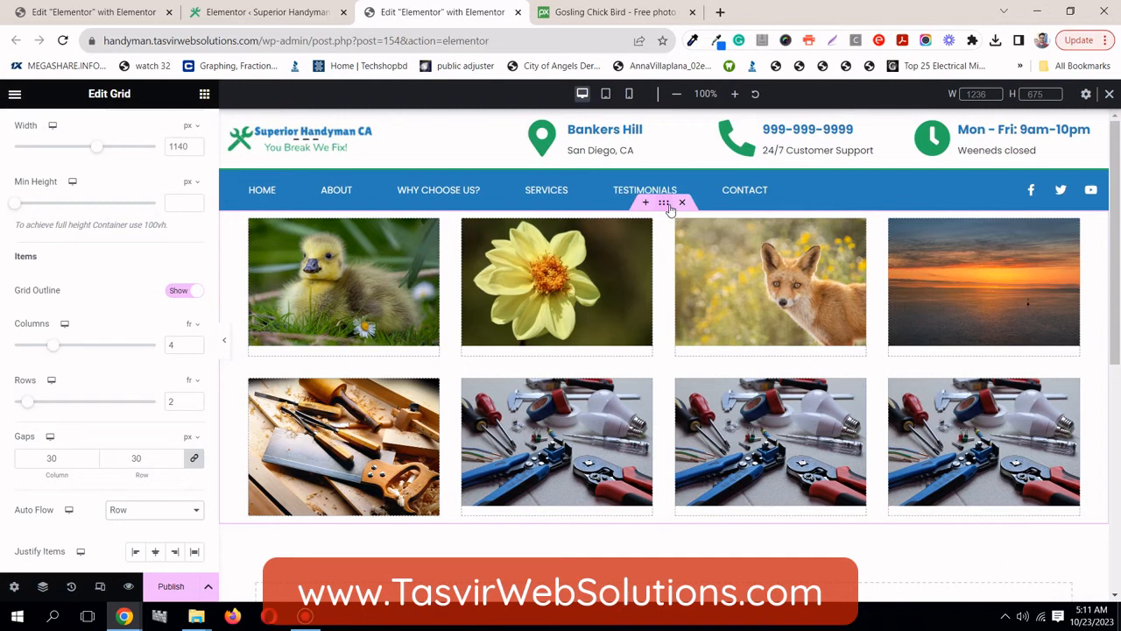
{"action": "double_click", "coordinate": [45, 450]}
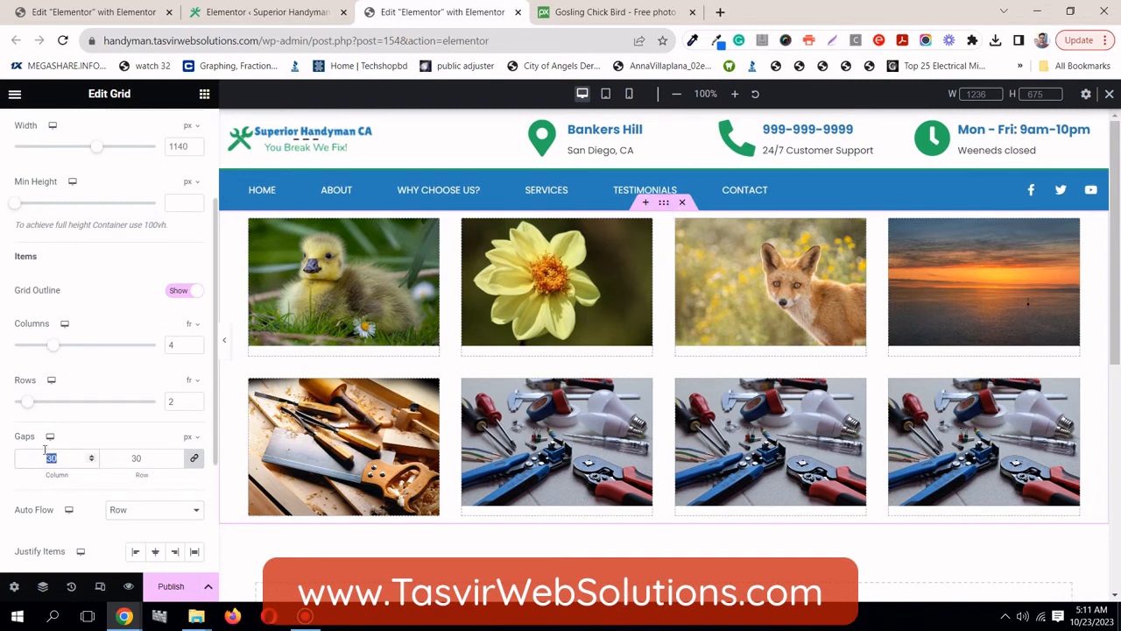
{"action": "type", "text": "10"}
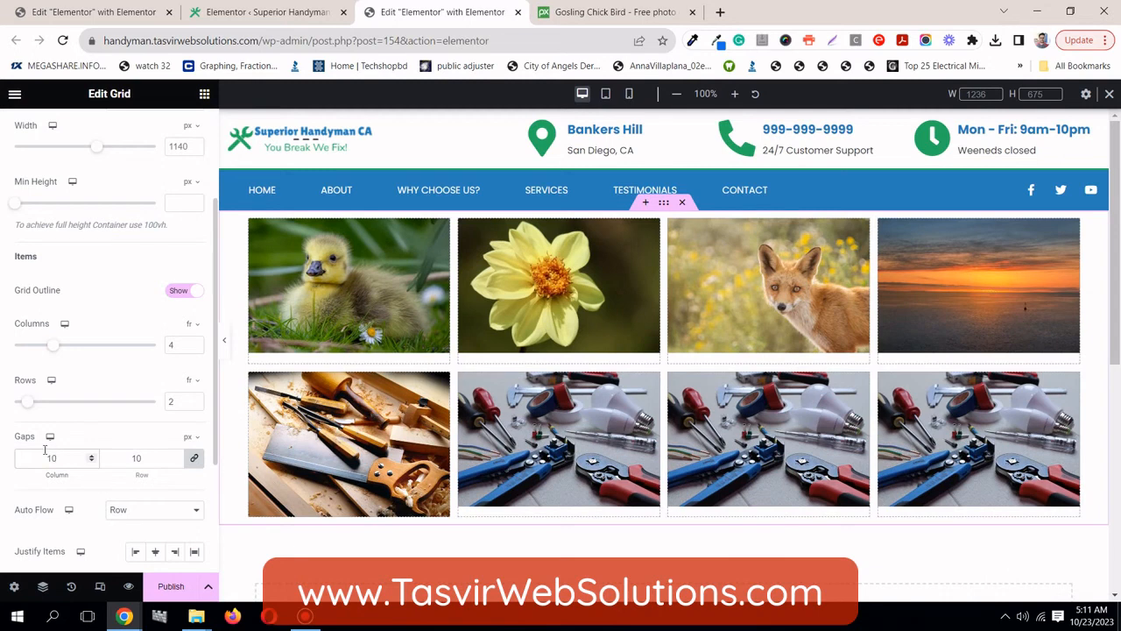
{"action": "double_click", "coordinate": [45, 450]}
{"action": "type", "text": "0"}
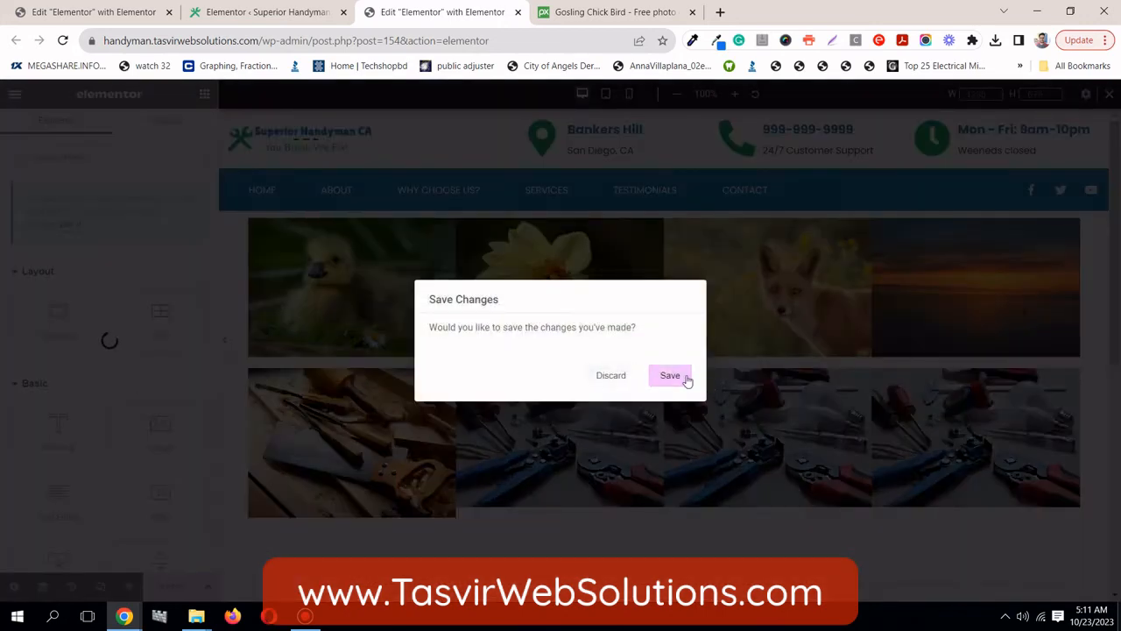
Save the pending page changes and return from the header template to editing the page.
{"action": "left_click", "coordinate": [670, 376]}
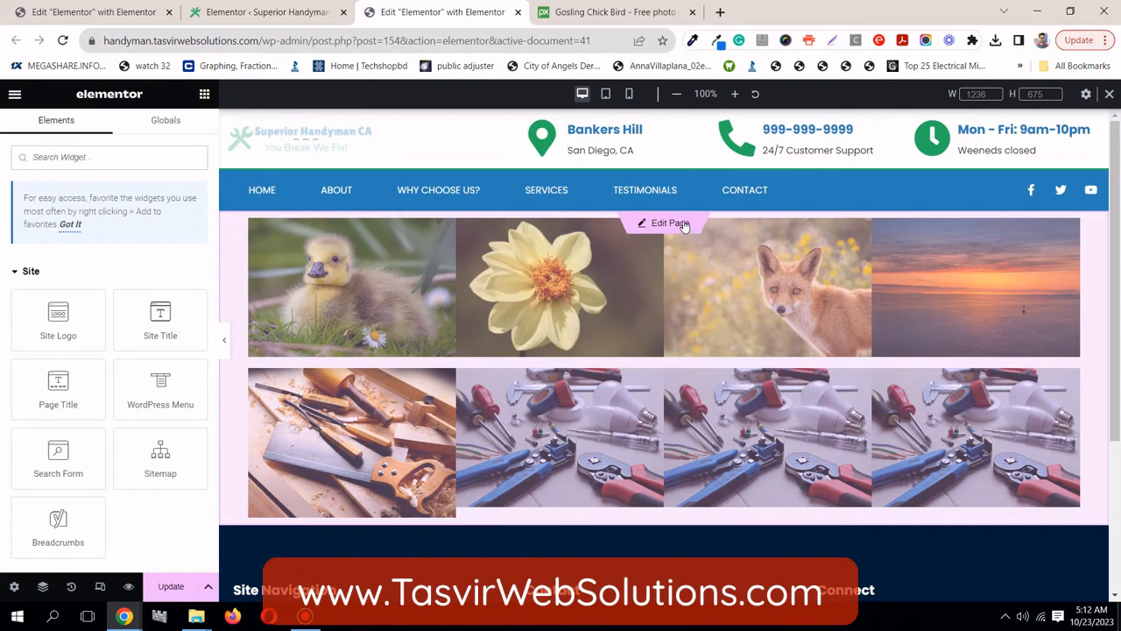
{"action": "left_click", "coordinate": [682, 224]}
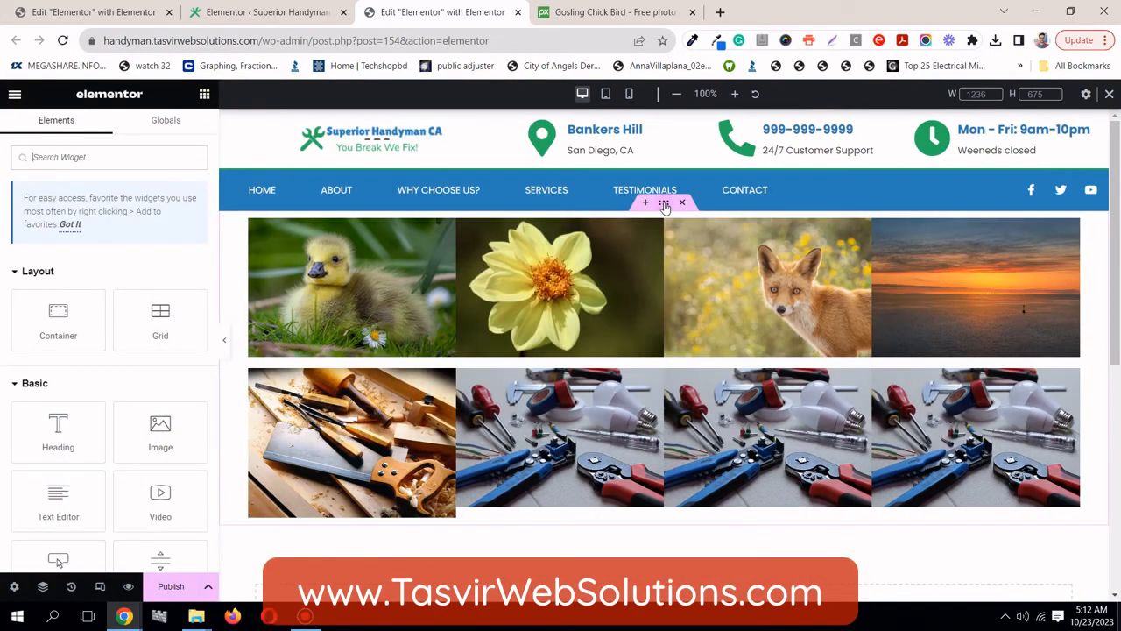
Set the grid container's Justify Items to Center and, after trying Center and End, its Align Items to Start.
{"action": "left_click", "coordinate": [663, 202]}
{"action": "scroll", "coordinate": [131, 421], "scroll_direction": "down", "scroll_amount": 4}
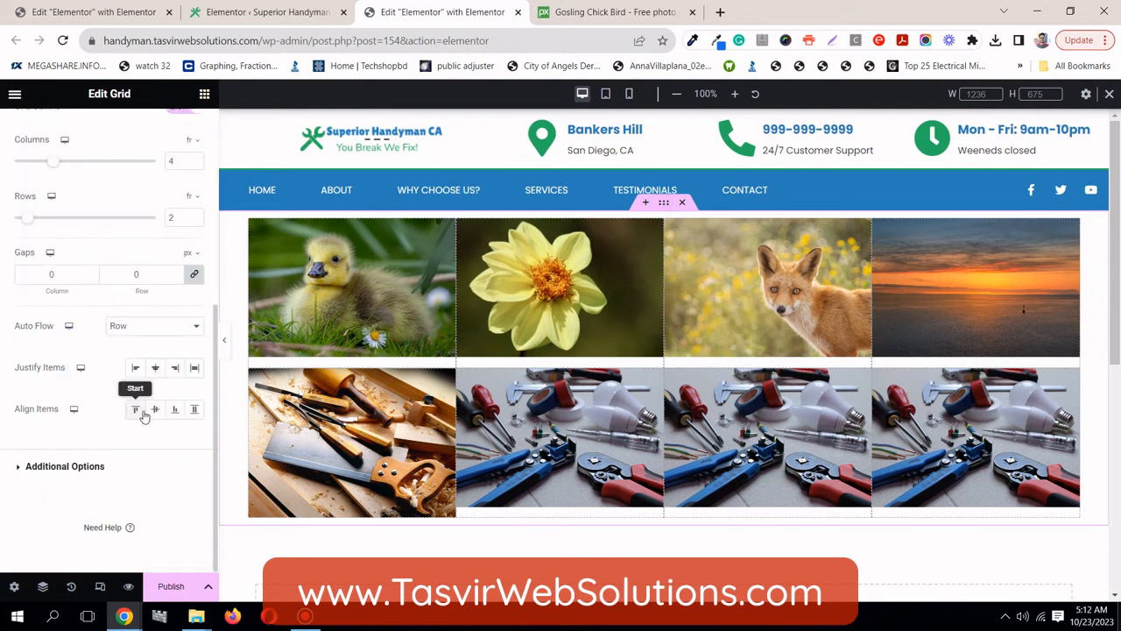
{"action": "left_click", "coordinate": [154, 411]}
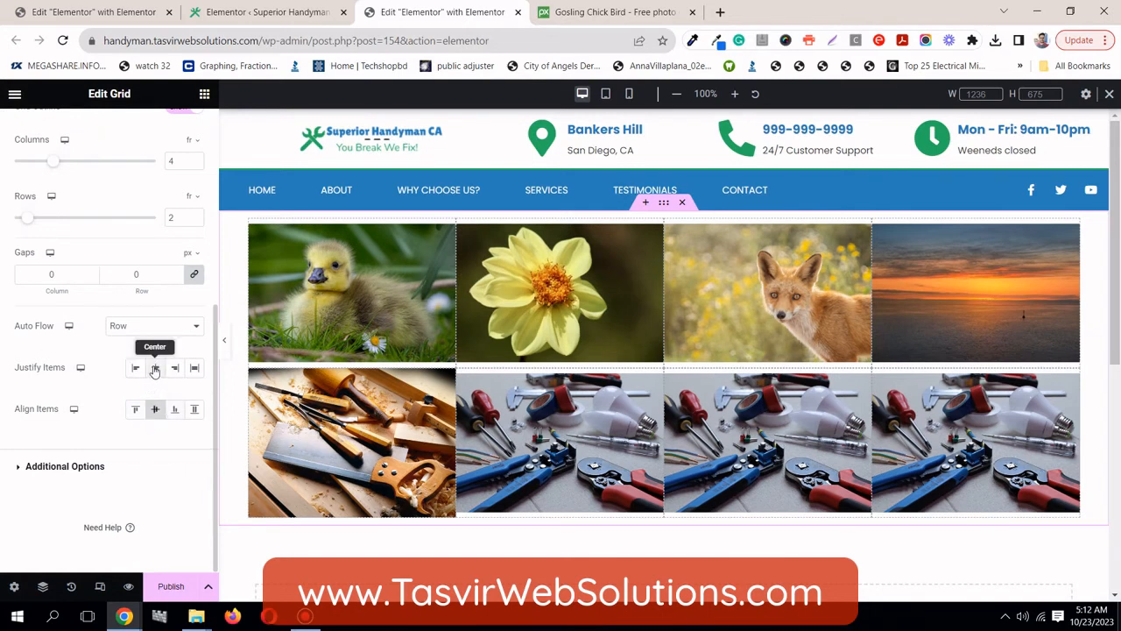
{"action": "left_click", "coordinate": [154, 369]}
{"action": "left_click", "coordinate": [175, 412]}
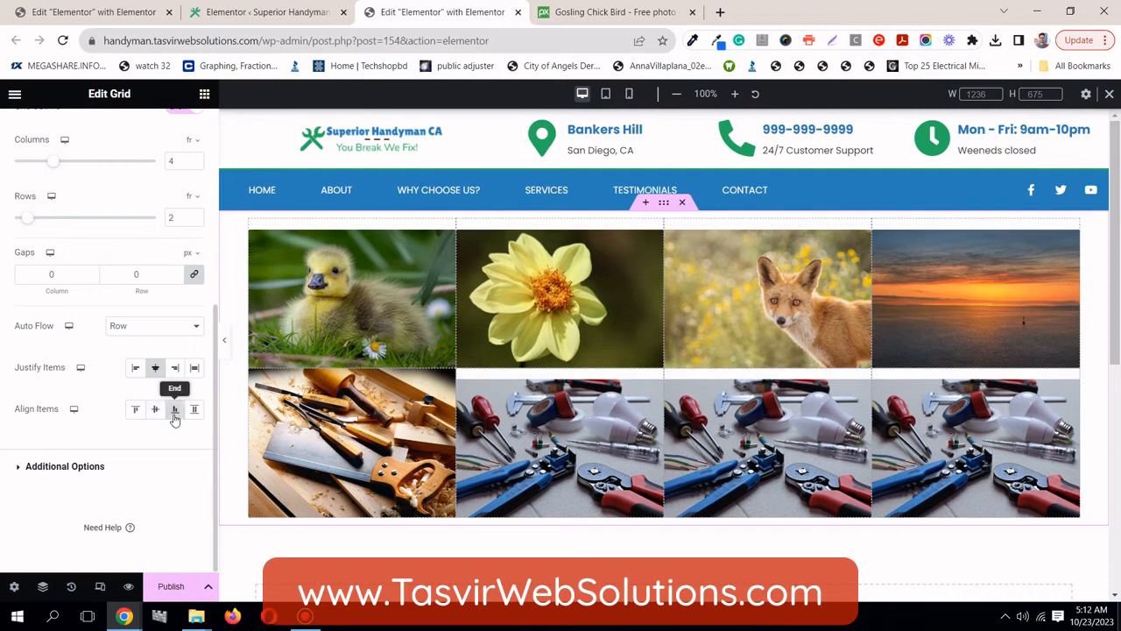
{"action": "left_click", "coordinate": [155, 410]}
{"action": "left_click", "coordinate": [136, 412]}
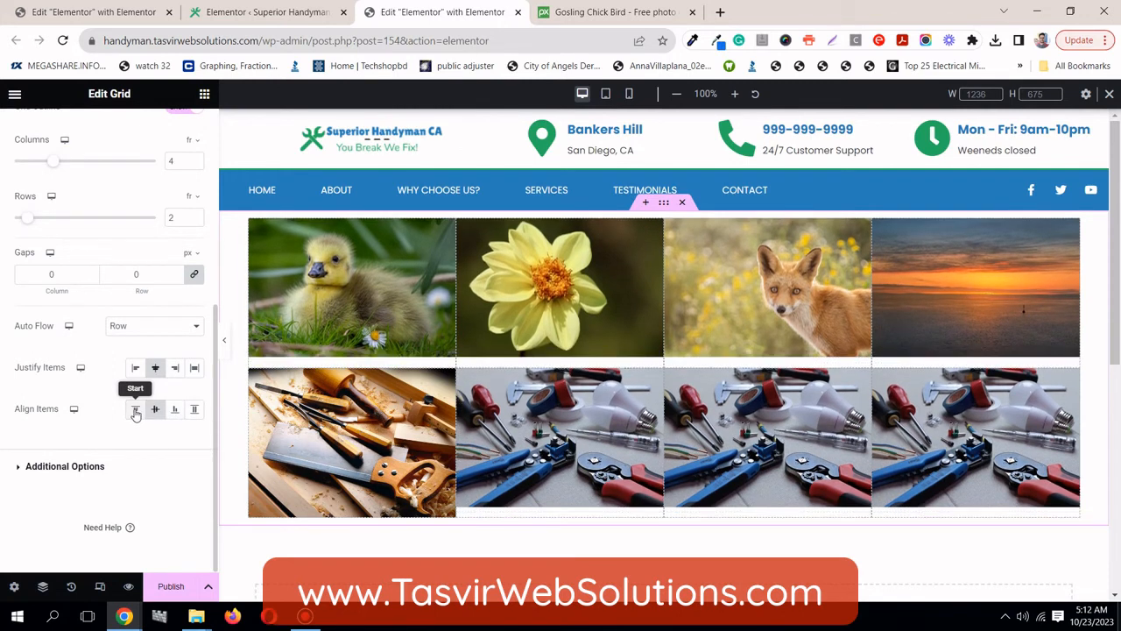
Set the grid container's row count to 1.
{"action": "left_click", "coordinate": [663, 202]}
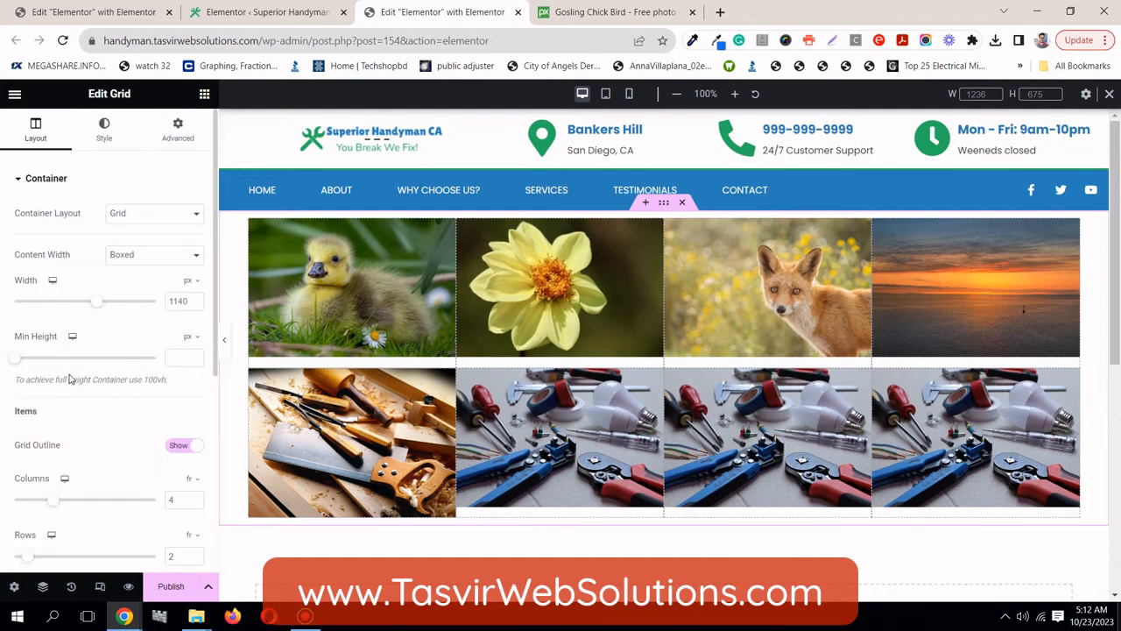
{"action": "scroll", "coordinate": [75, 376], "scroll_direction": "down", "scroll_amount": 1}
{"action": "scroll", "coordinate": [169, 473], "scroll_direction": "down", "scroll_amount": 3}
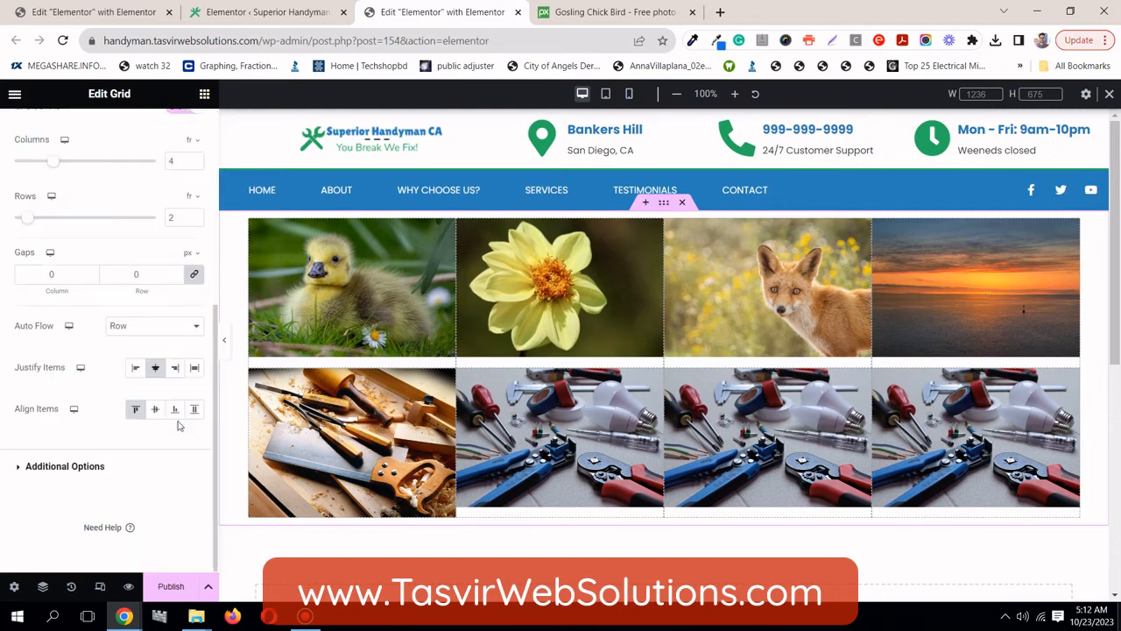
{"action": "scroll", "coordinate": [166, 311], "scroll_direction": "up", "scroll_amount": 1}
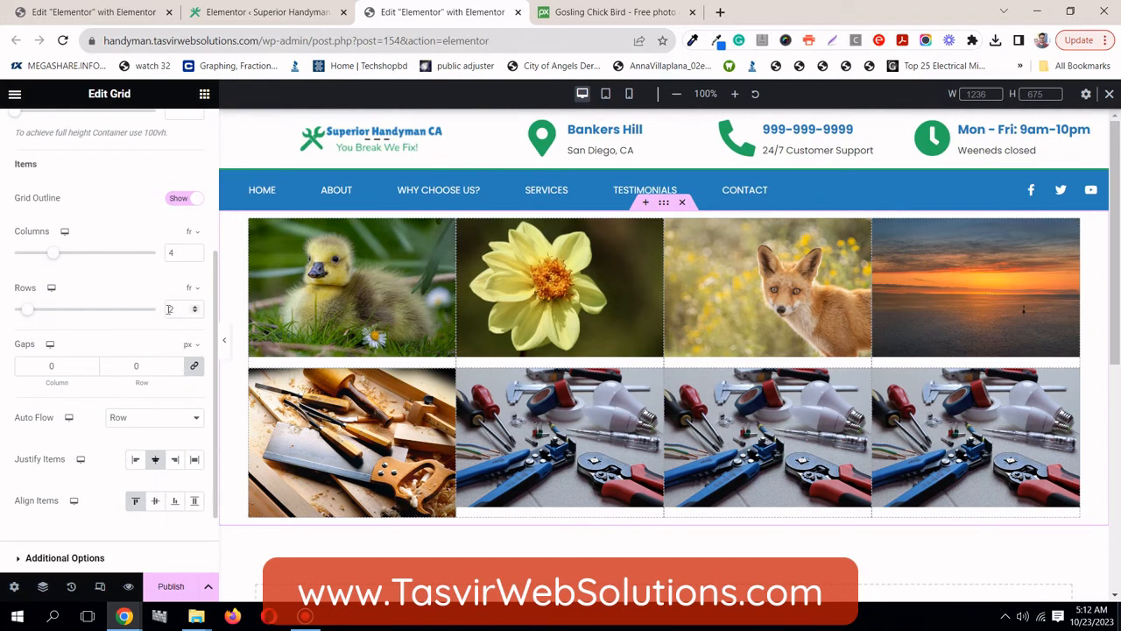
{"action": "type", "text": "1"}
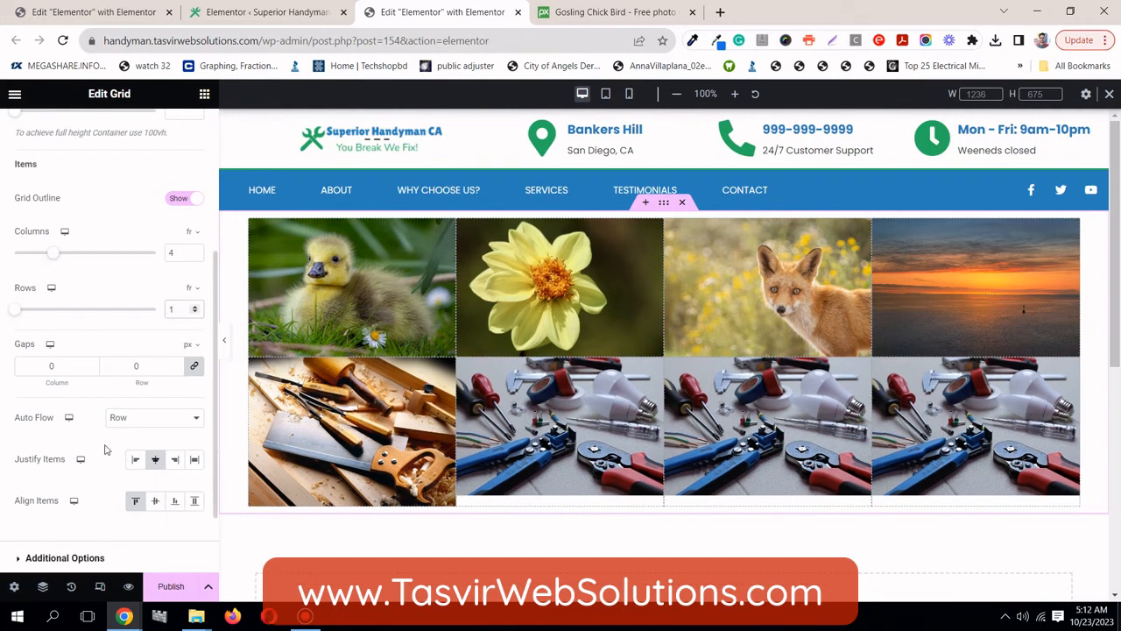
Set the grid container's linked column and row gaps to 20 px.
{"action": "scroll", "coordinate": [104, 449], "scroll_direction": "down", "scroll_amount": 1}
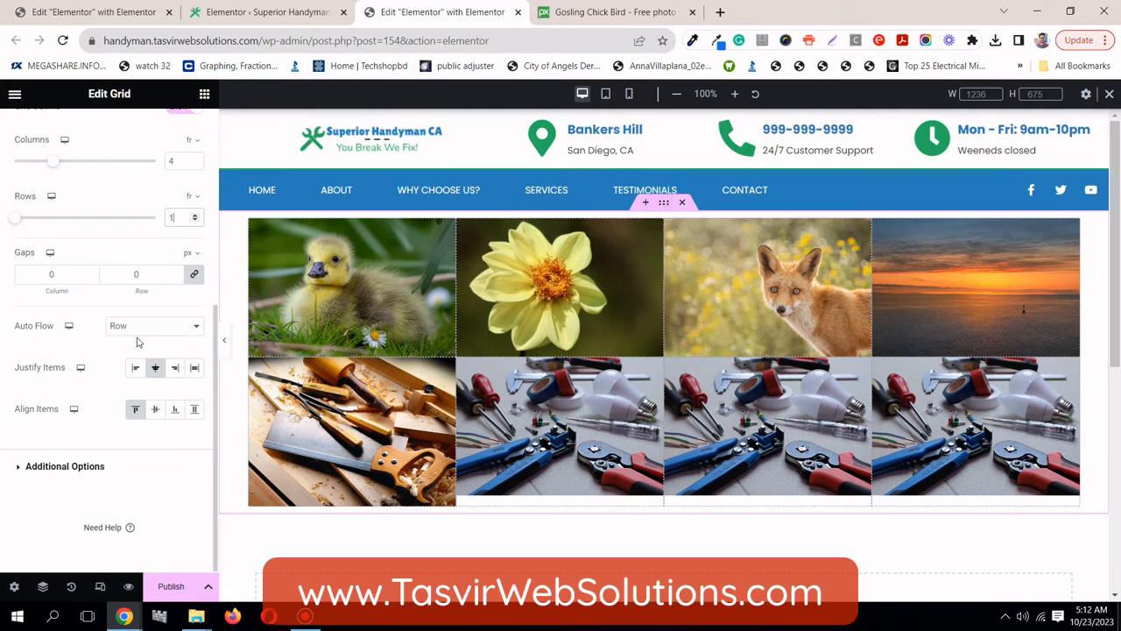
{"action": "scroll", "coordinate": [136, 341], "scroll_direction": "up", "scroll_amount": 1}
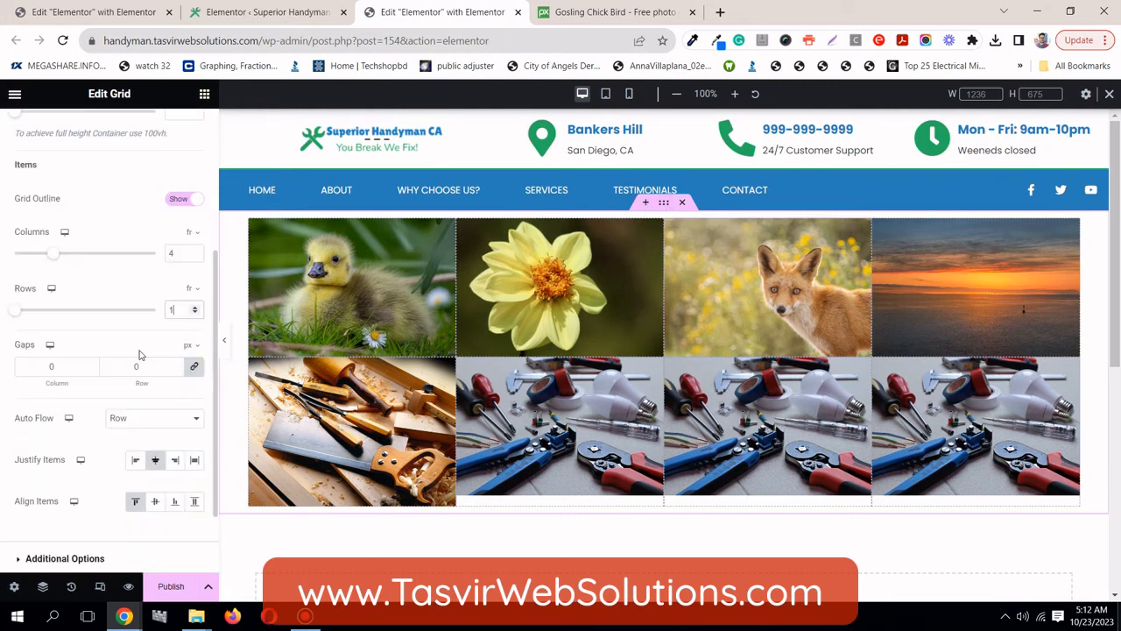
{"action": "left_click", "coordinate": [42, 366]}
{"action": "type", "text": "2"}
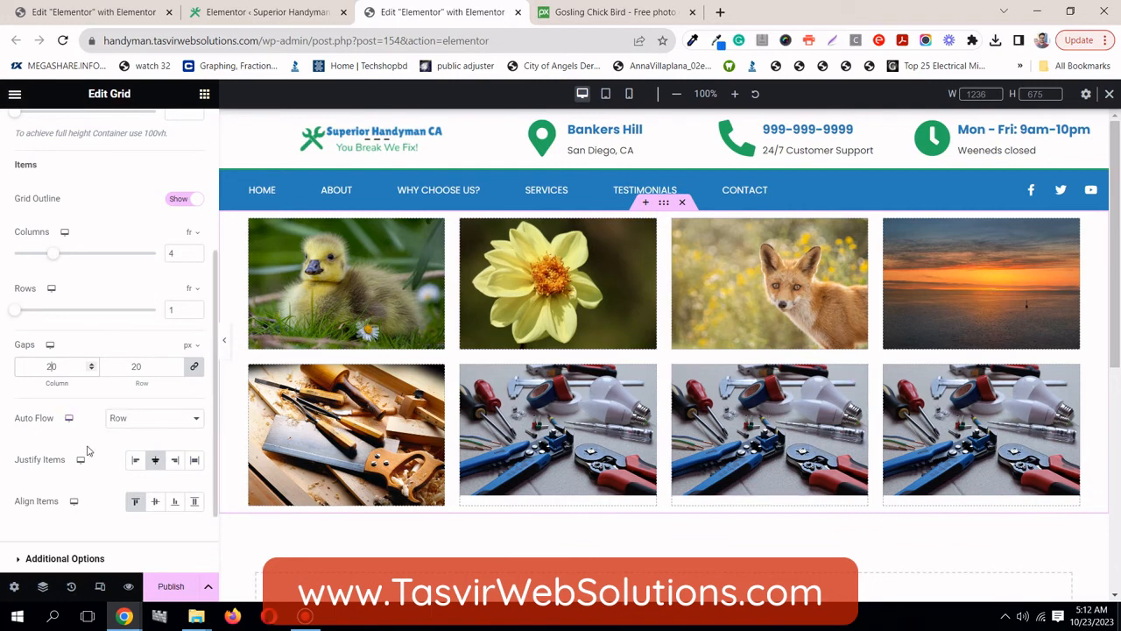
Try Center, End and Stretch for the grid container's Align Items and set it back to Start.
{"action": "left_click", "coordinate": [155, 502]}
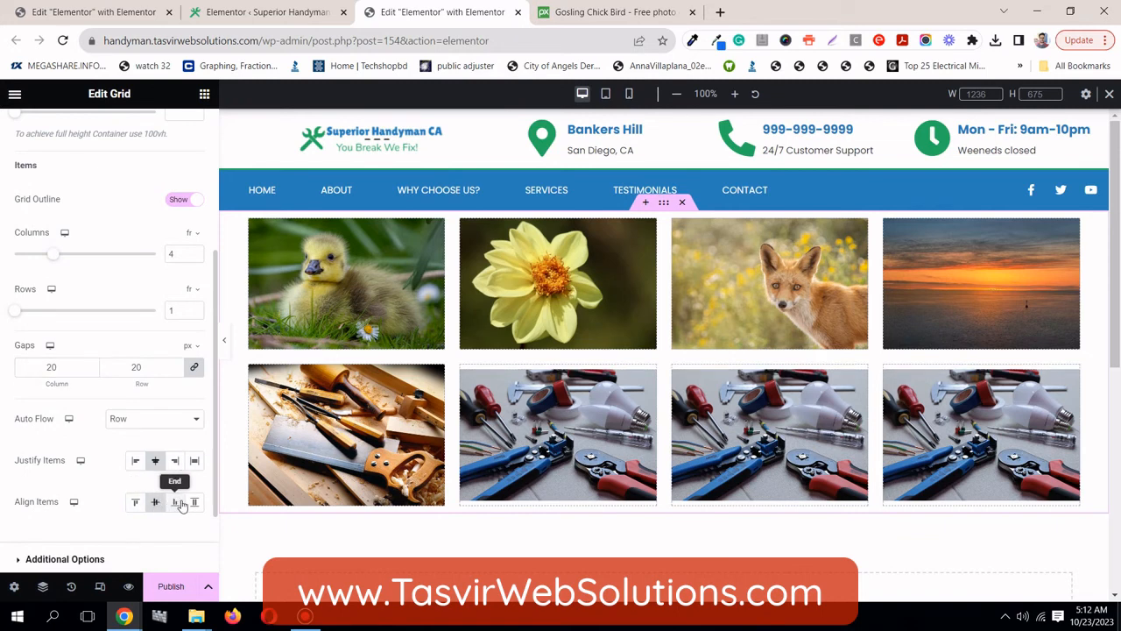
{"action": "left_click", "coordinate": [177, 503]}
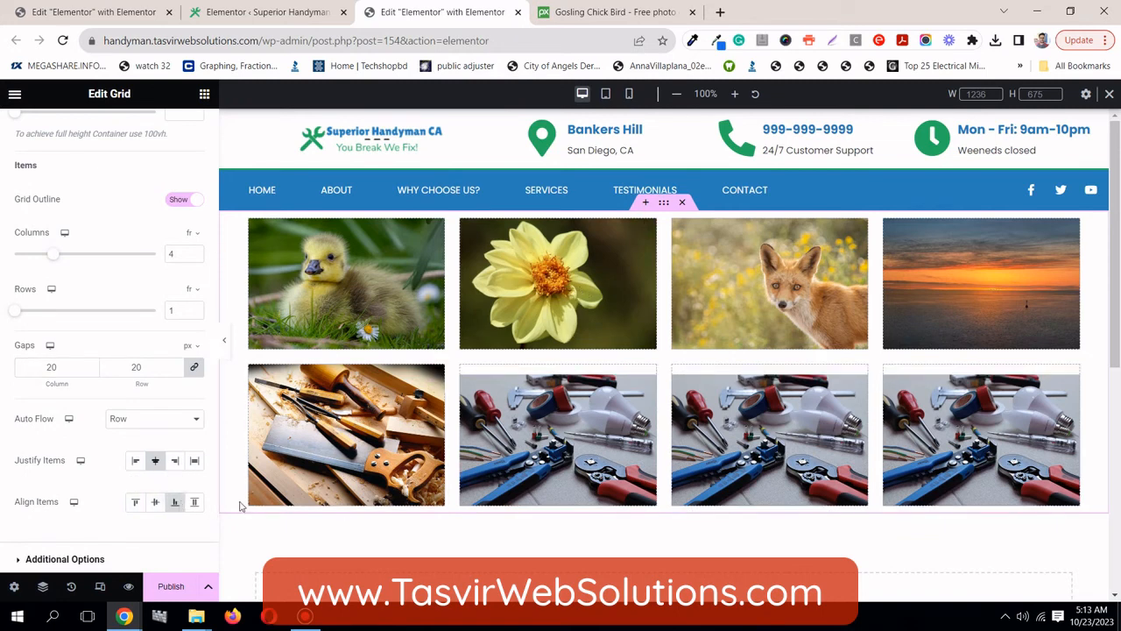
{"action": "left_click", "coordinate": [194, 504]}
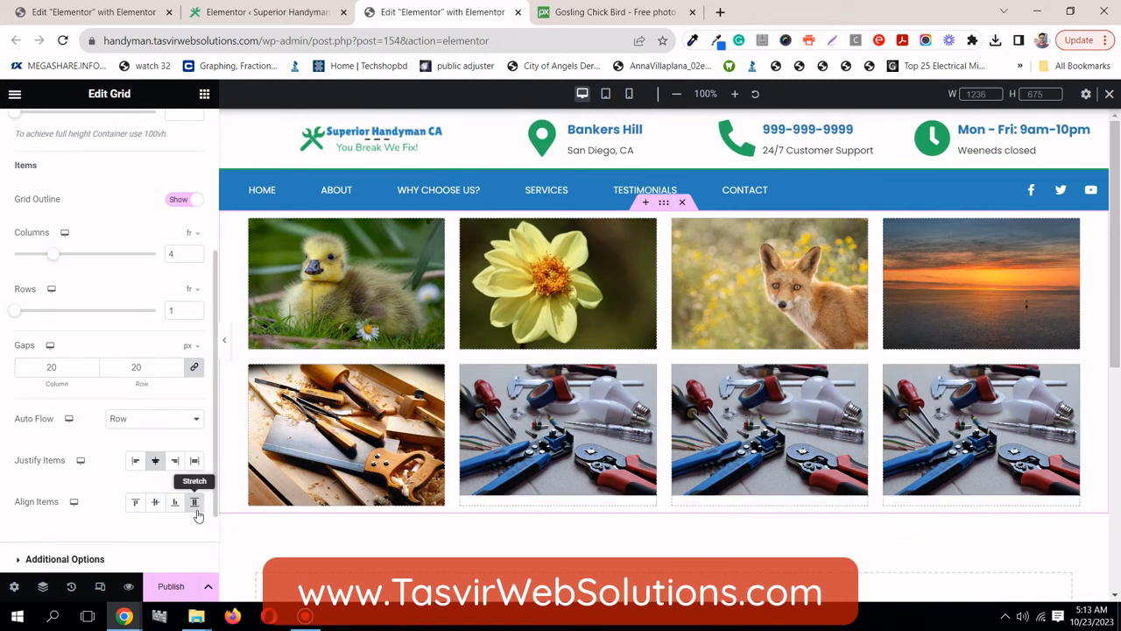
{"action": "left_click", "coordinate": [129, 508]}
Save the page with the grid changes as a draft.
{"action": "left_click", "coordinate": [210, 588]}
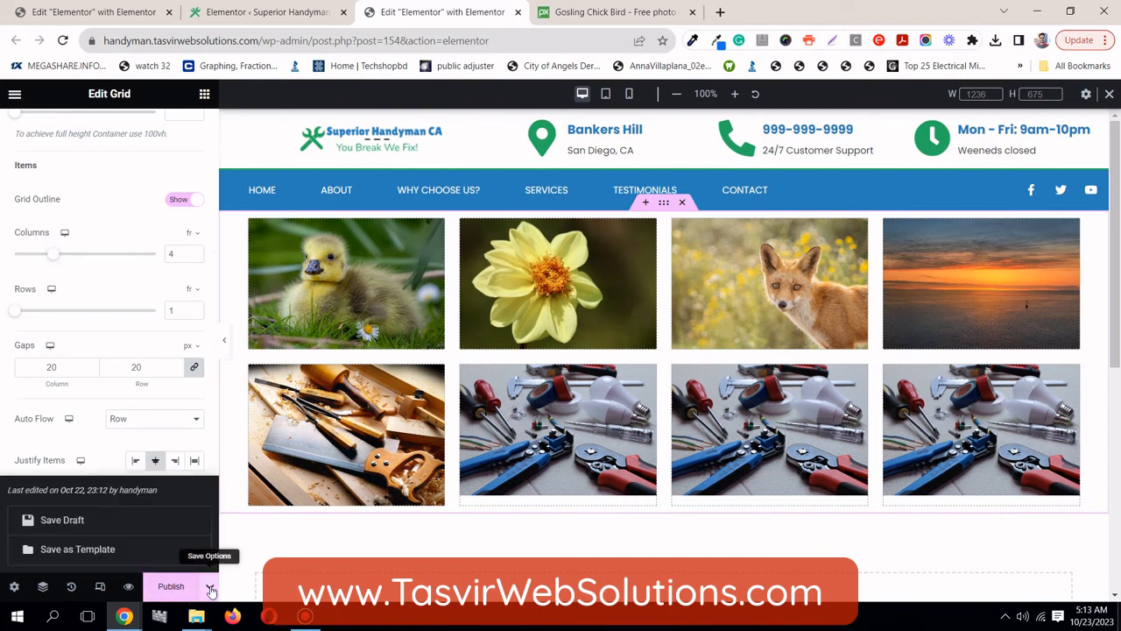
{"action": "left_click", "coordinate": [61, 519]}
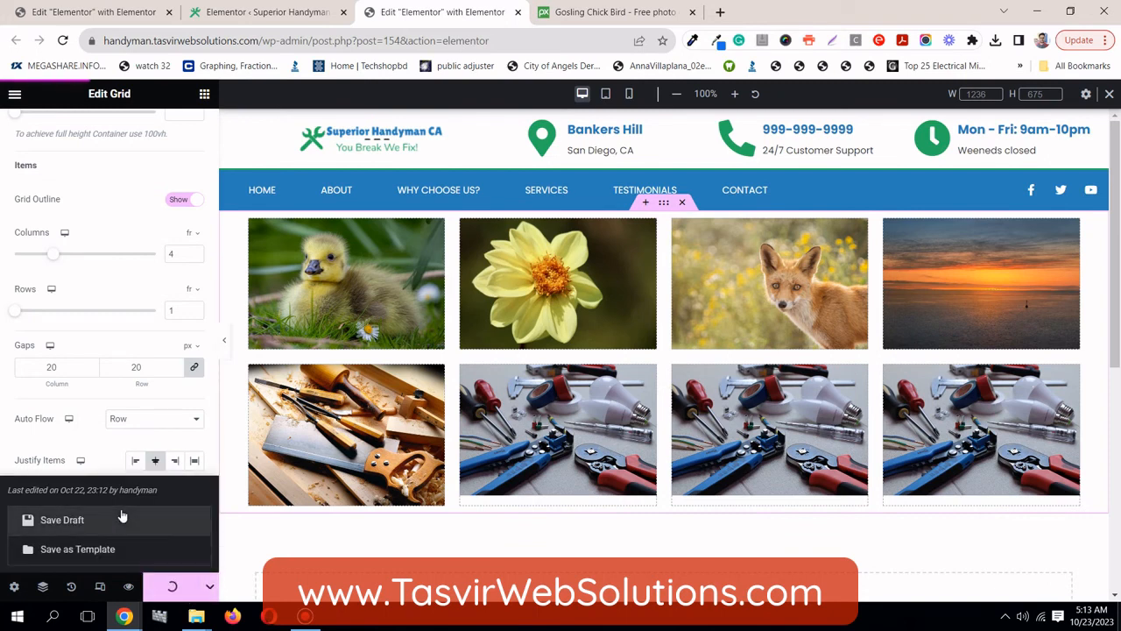
Set the grid container's column count to 2 for the tablet view and check the layout down the page.
{"action": "left_click", "coordinate": [607, 95]}
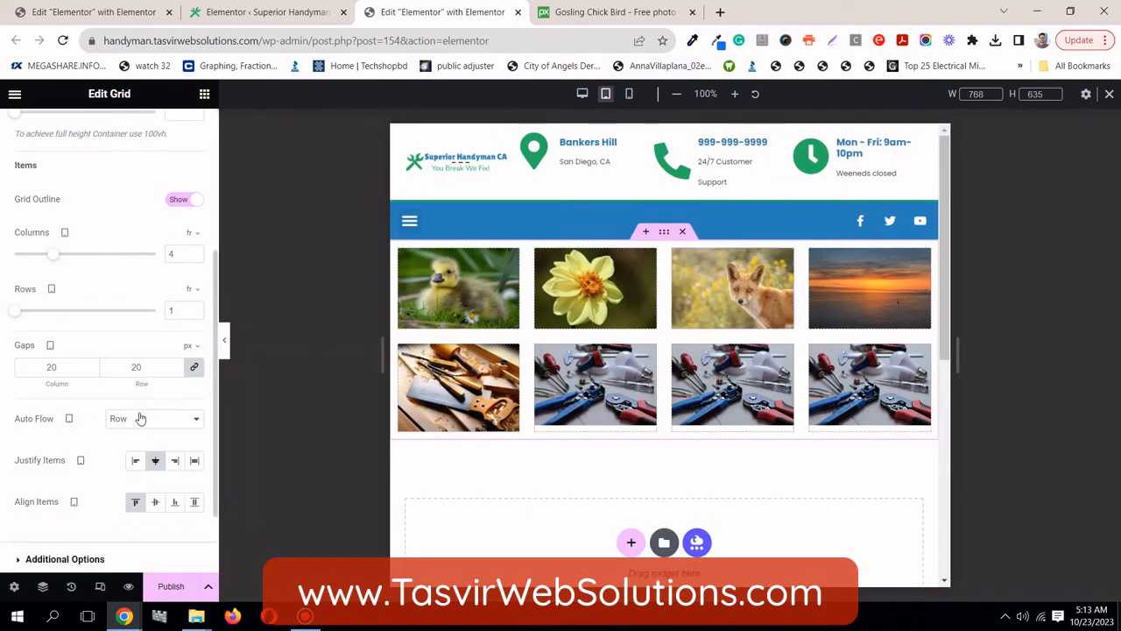
{"action": "scroll", "coordinate": [139, 418], "scroll_direction": "up", "scroll_amount": 1}
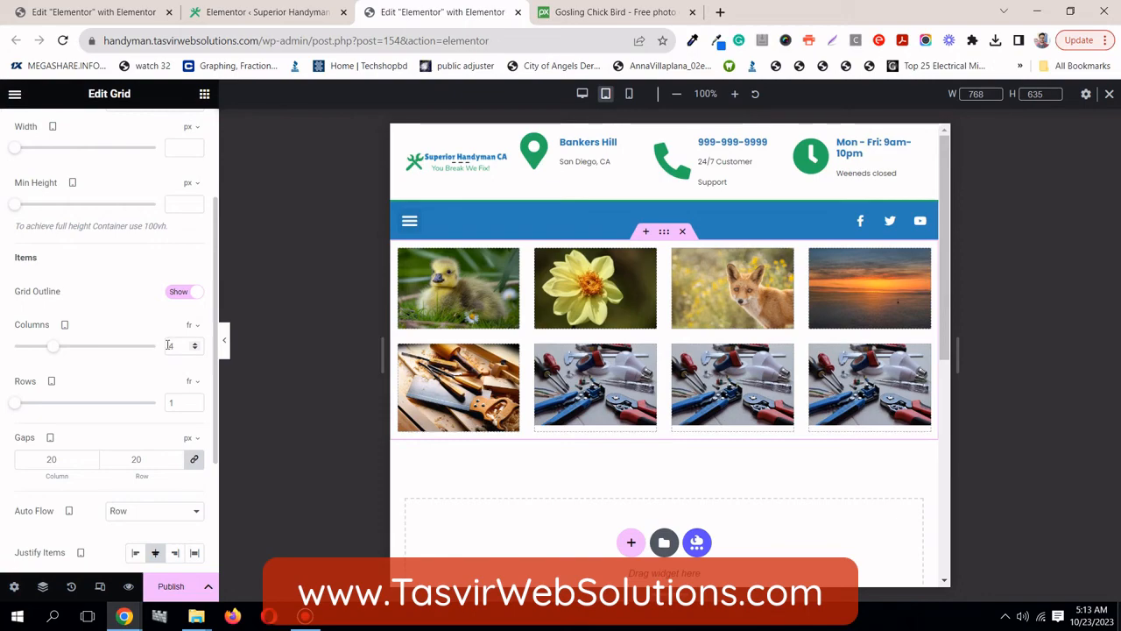
{"action": "double_click", "coordinate": [169, 345]}
{"action": "type", "text": "2"}
{"action": "scroll", "coordinate": [647, 346], "scroll_direction": "down", "scroll_amount": 5}
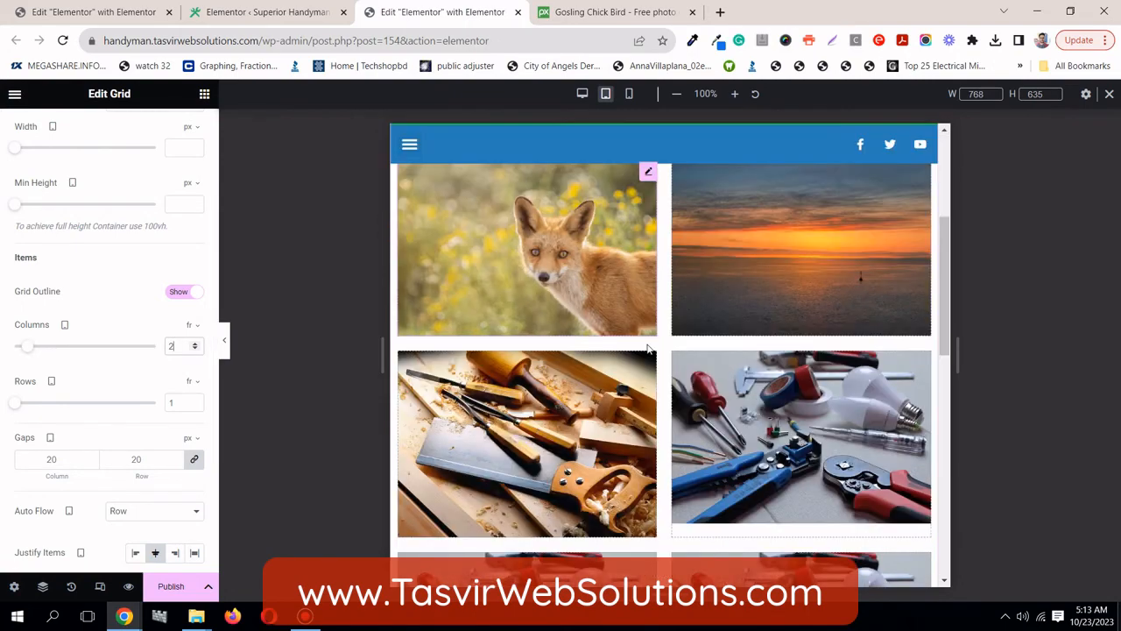
{"action": "scroll", "coordinate": [647, 349], "scroll_direction": "up", "scroll_amount": 8}
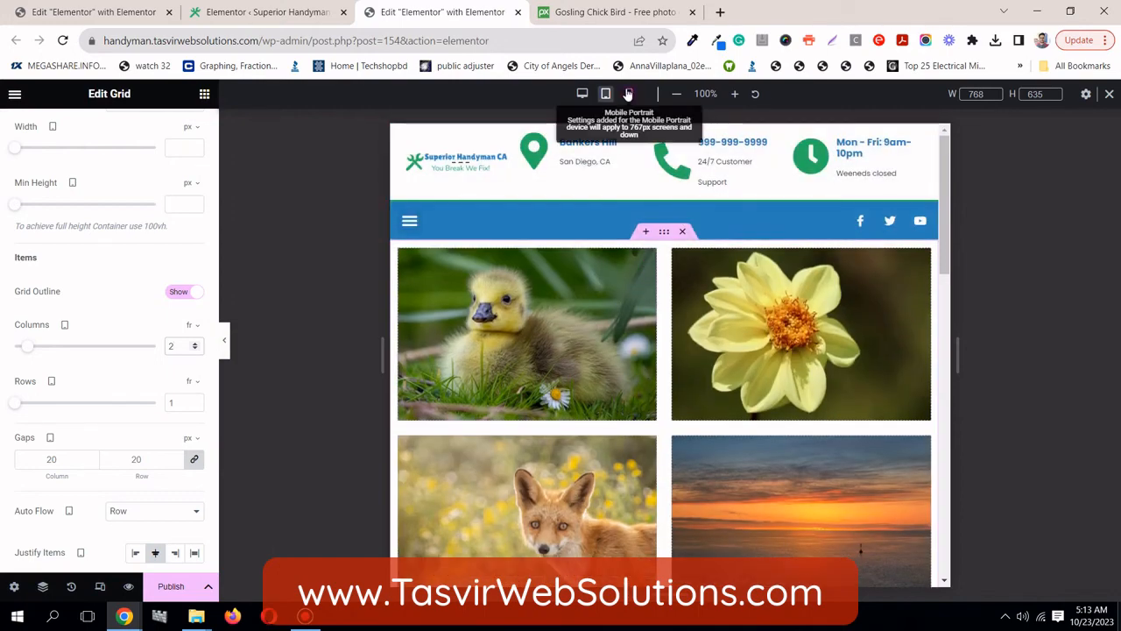
Try 2 columns for the grid in the mobile portrait view, set it back to 1 and check the stacked images.
{"action": "left_click", "coordinate": [629, 94]}
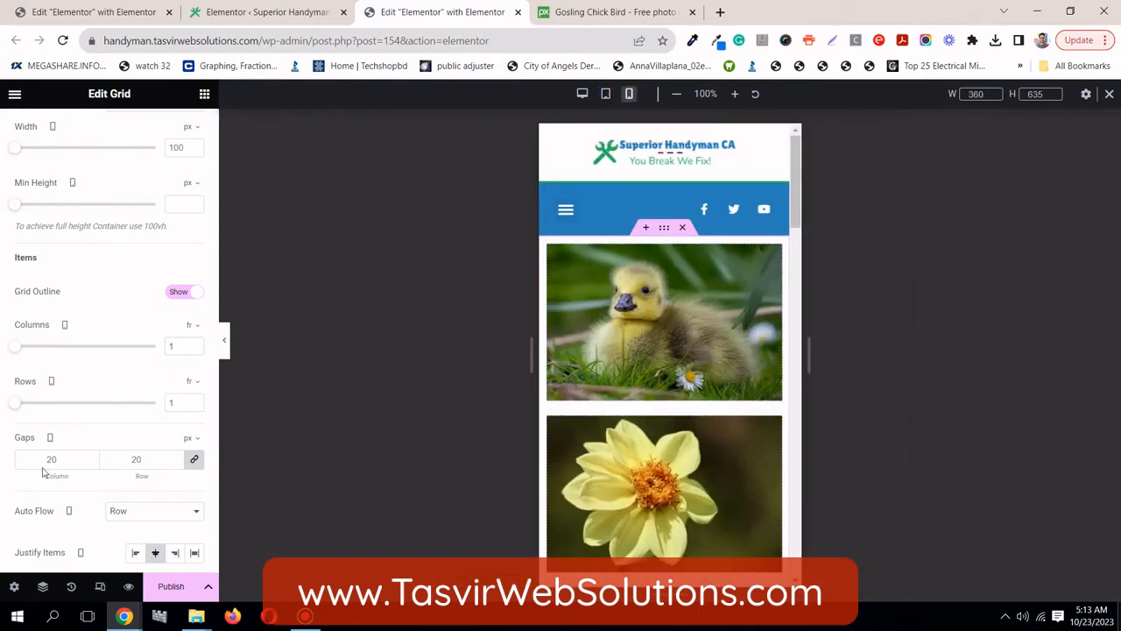
{"action": "double_click", "coordinate": [167, 343]}
{"action": "type", "text": "2"}
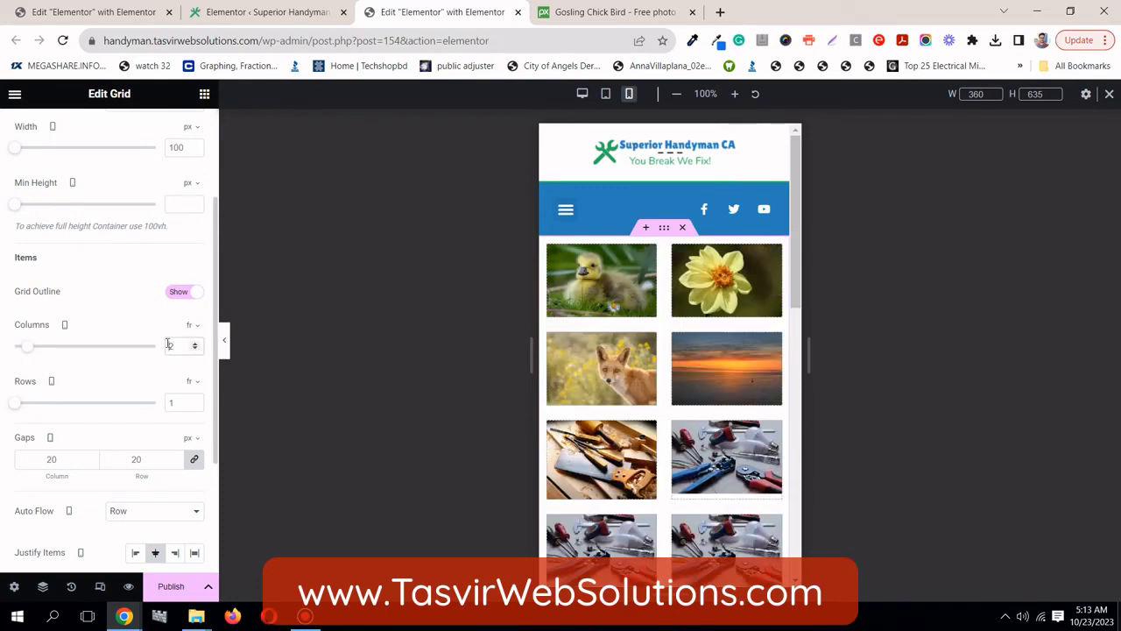
{"action": "type", "text": "1"}
{"action": "scroll", "coordinate": [750, 412], "scroll_direction": "down", "scroll_amount": 7}
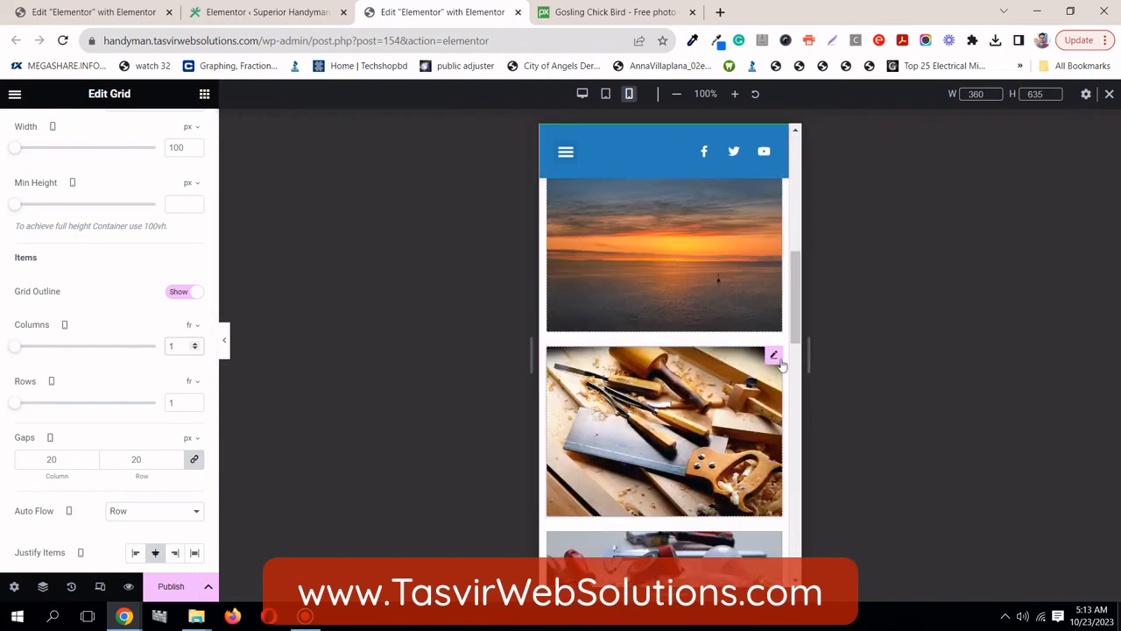
{"action": "left_click_drag", "start_coordinate": [795, 317], "coordinate": [802, 140]}
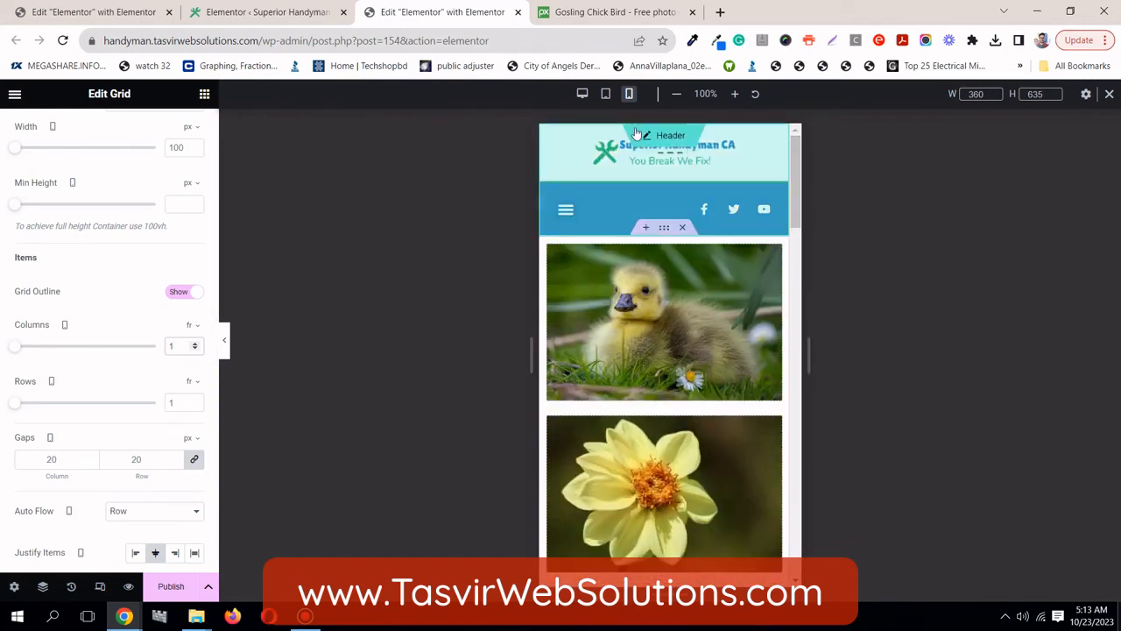
Return to the desktop view and save the page with its responsive grid settings as a draft.
{"action": "left_click", "coordinate": [583, 95]}
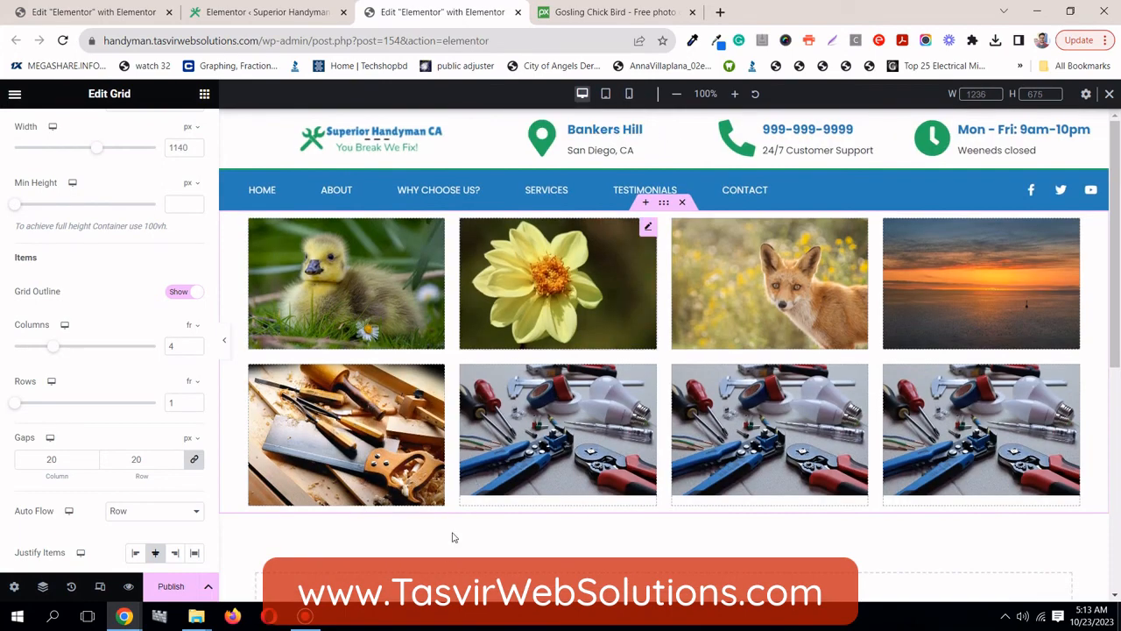
{"action": "left_click", "coordinate": [209, 587]}
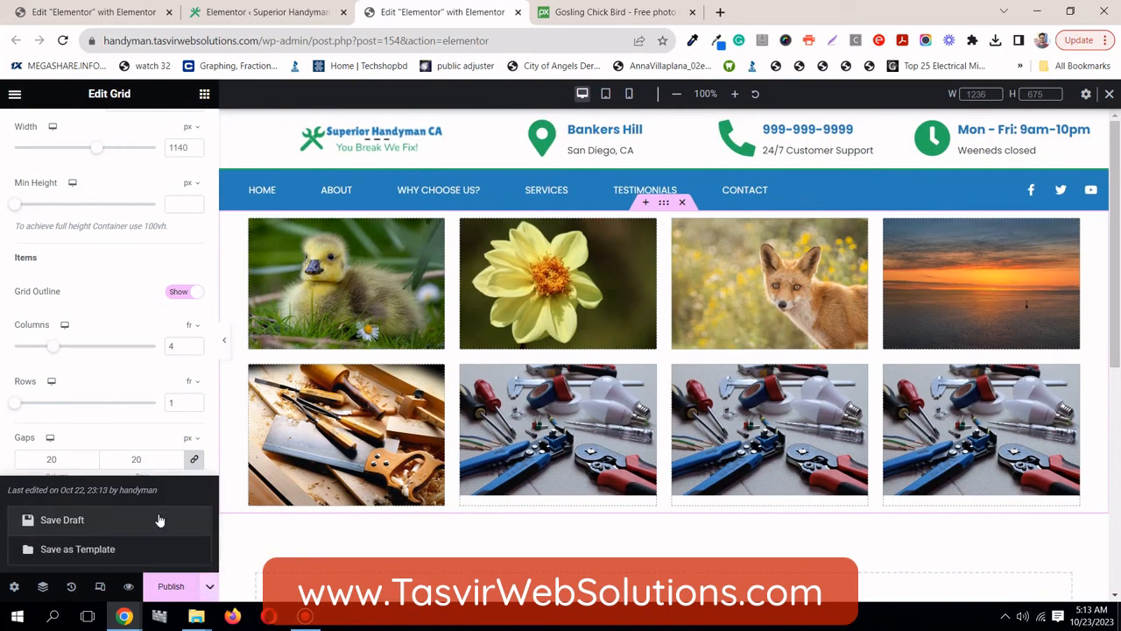
{"action": "left_click", "coordinate": [158, 521]}
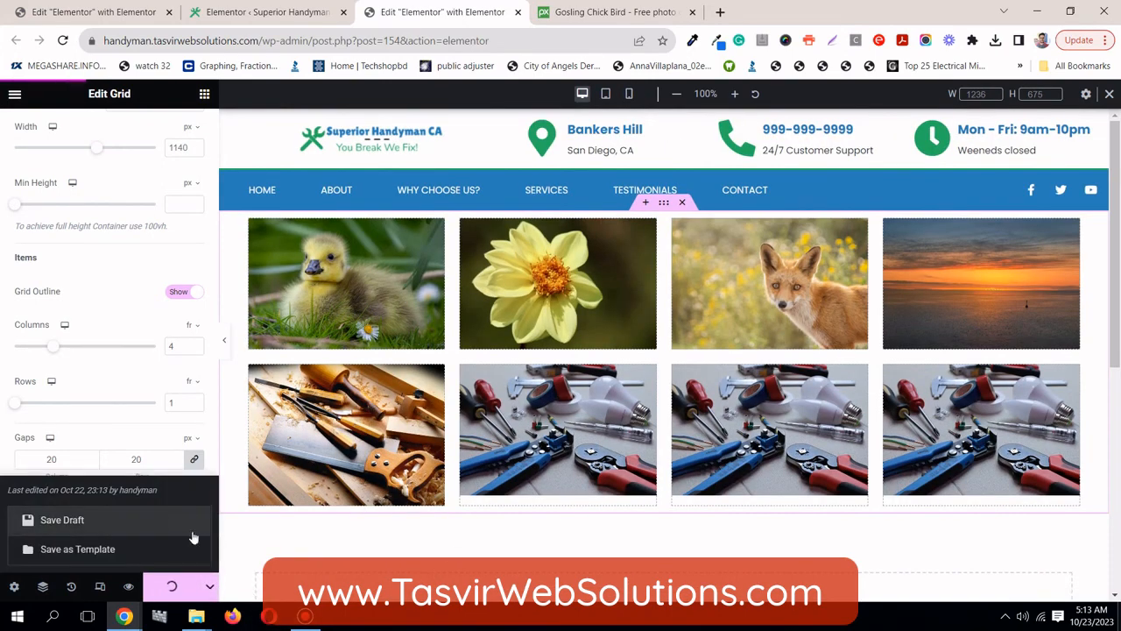
{"action": "left_click", "coordinate": [208, 586]}
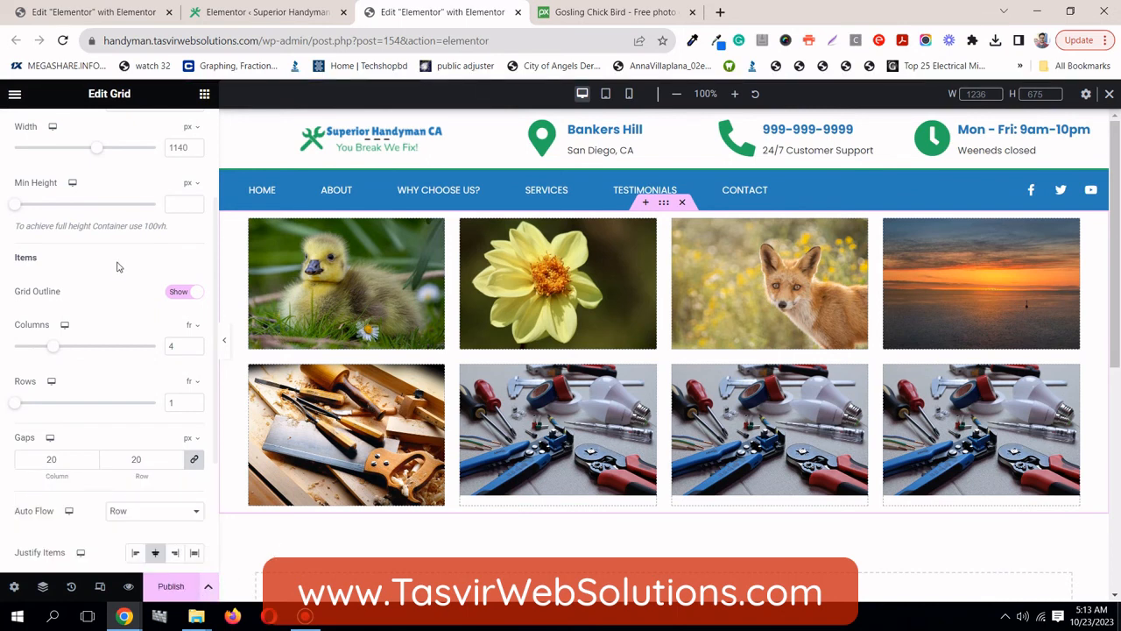
Leave the grid container's settings and show the library of available widgets.
{"action": "scroll", "coordinate": [118, 267], "scroll_direction": "up", "scroll_amount": 3}
{"action": "left_click", "coordinate": [204, 94]}
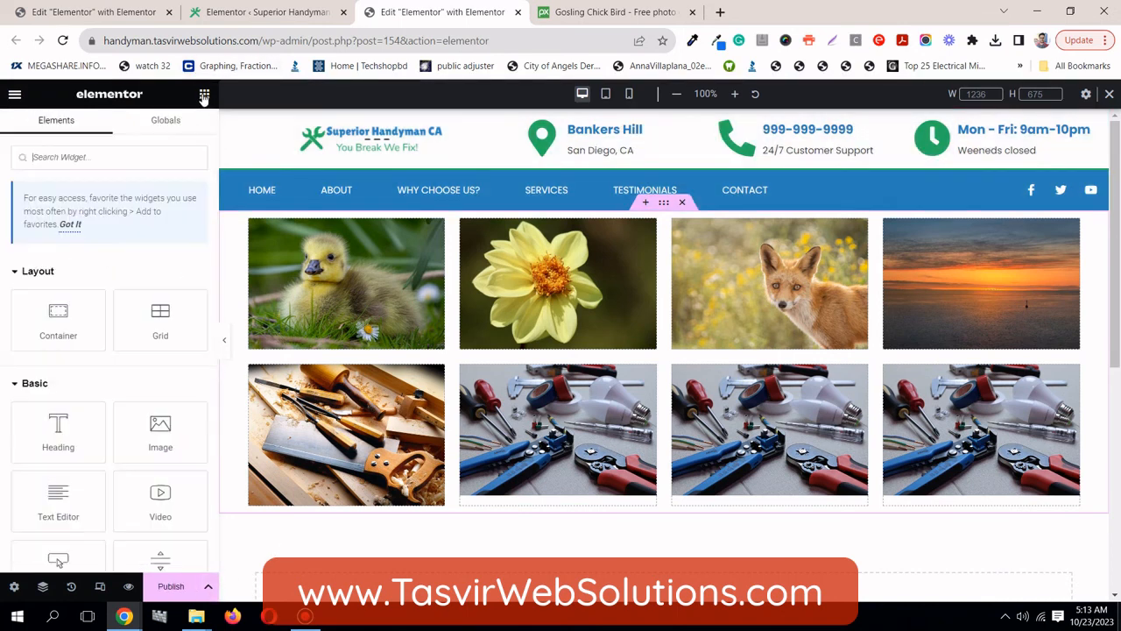